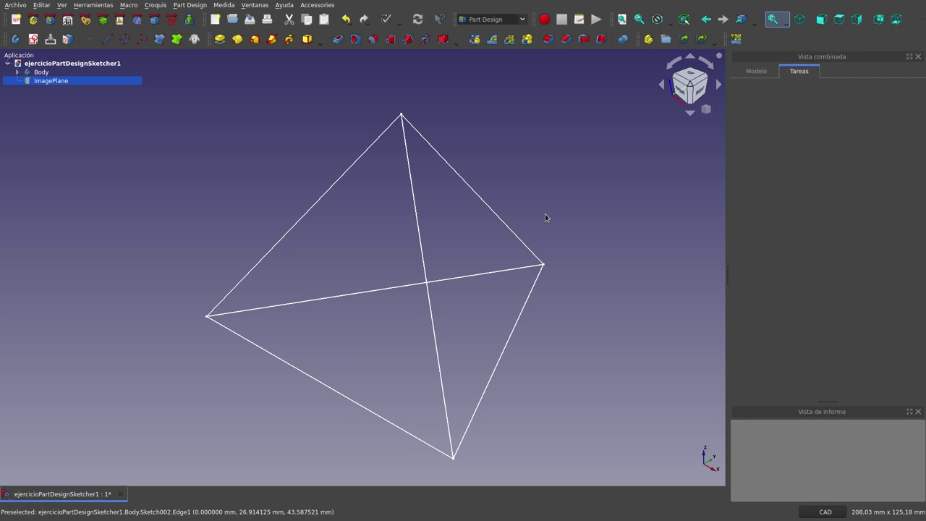
# - Create a new body for the wireframe
pyautogui.scroll(2, 501, 322)
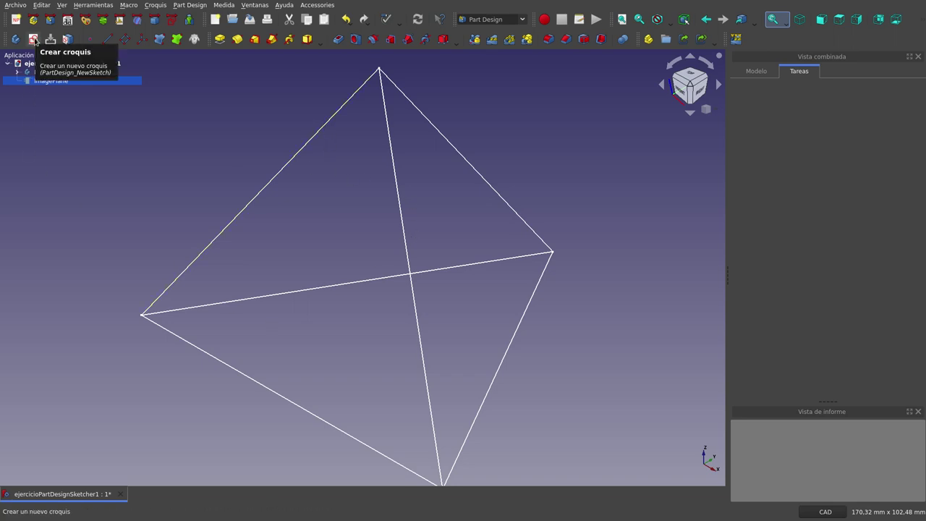
pyautogui.scroll(-1, 340, 234)
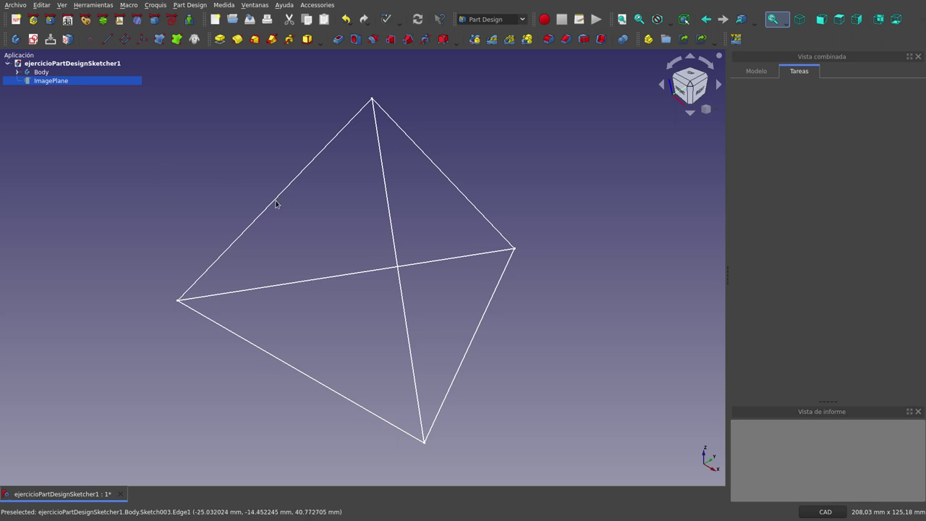
pyautogui.scroll(1, 308, 248)
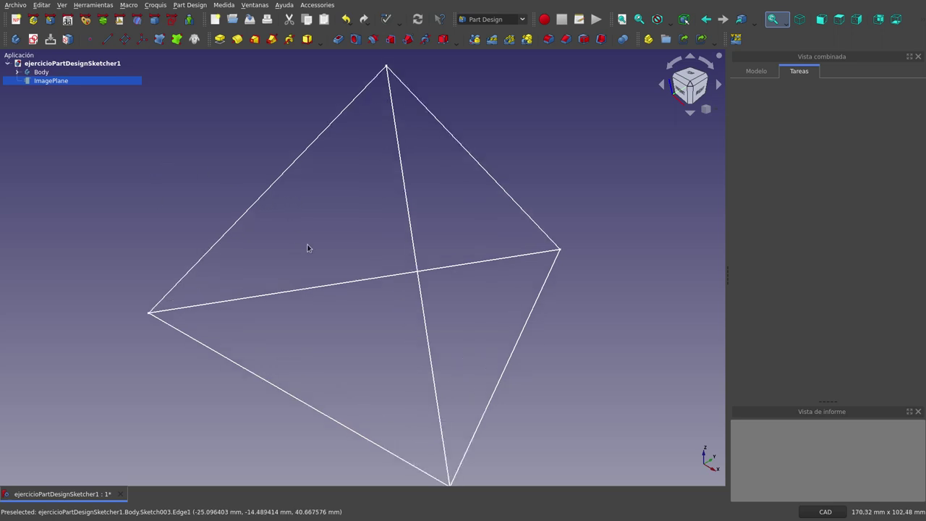
pyautogui.click(49, 63)
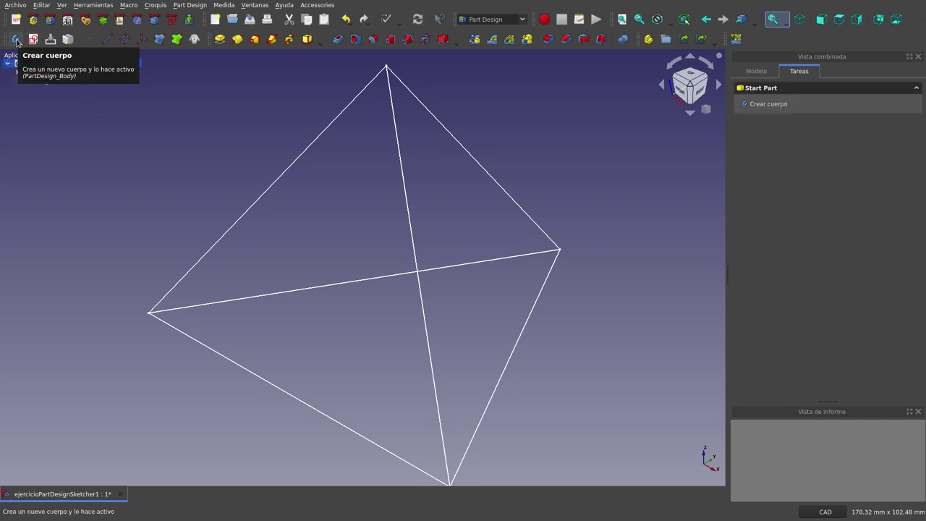
pyautogui.click(16, 40)
# - Hide the original tetrahedron Body and start a sketch on the new body's XY plane
pyautogui.click(41, 72)
pyautogui.press('space')
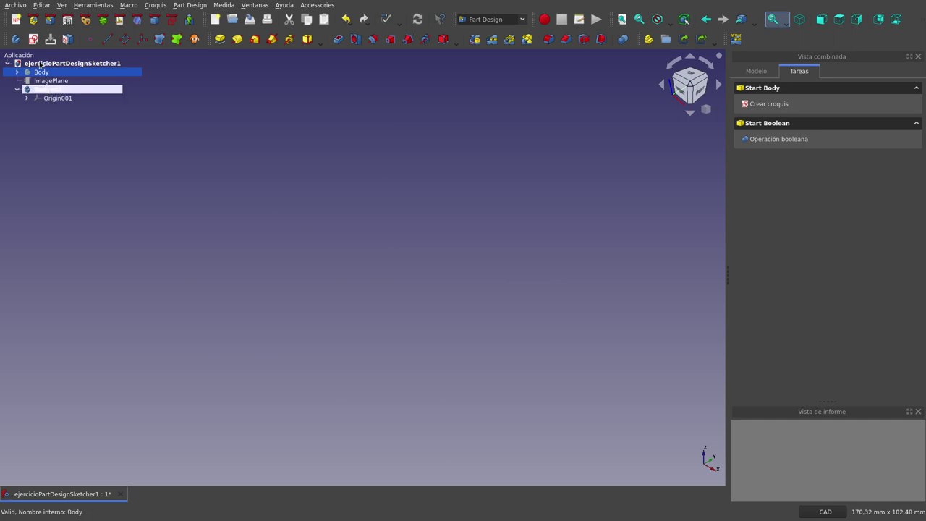
pyautogui.click(32, 40)
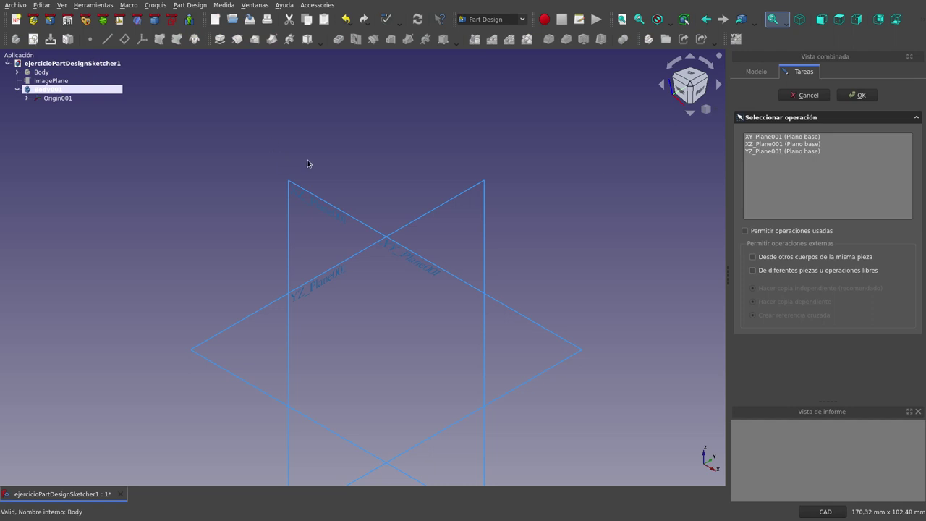
pyautogui.doubleClick(791, 138)
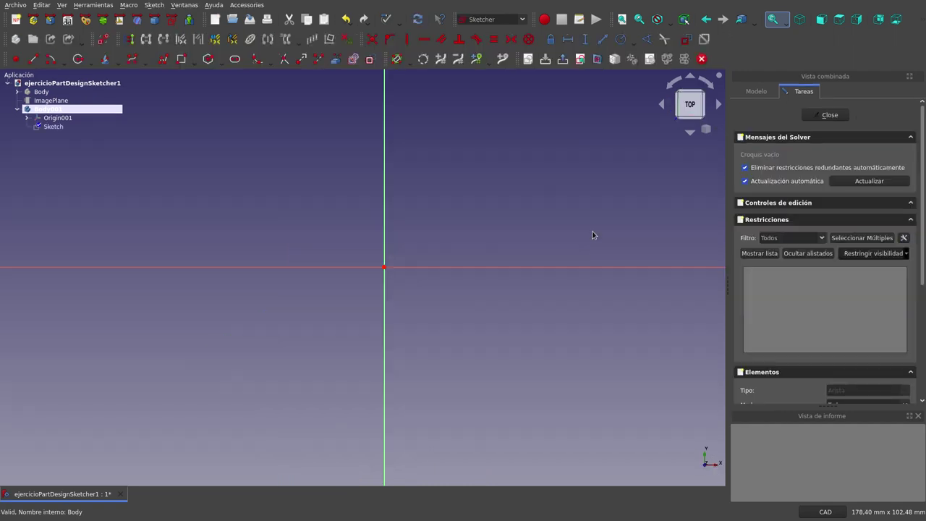
# - Draw a regular triangle centred on the origin with a corner on the horizontal axis, then select its vertical edge
pyautogui.scroll(-3, 507, 233)
pyautogui.scroll(3, 515, 137)
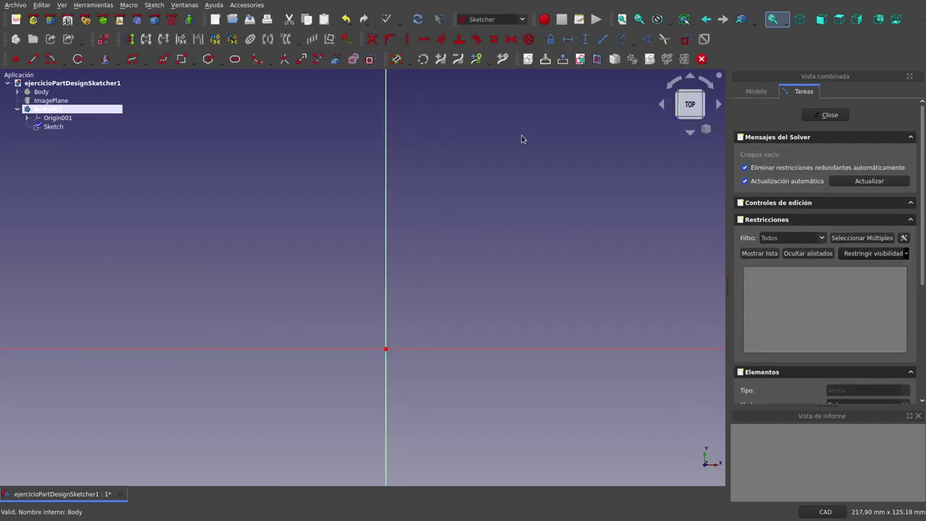
pyautogui.scroll(-3, 429, 213)
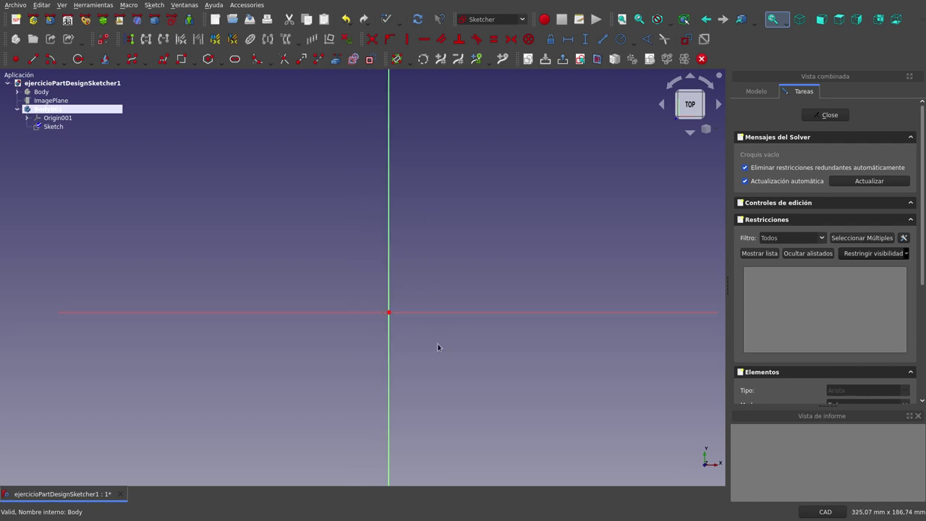
pyautogui.scroll(1, 427, 367)
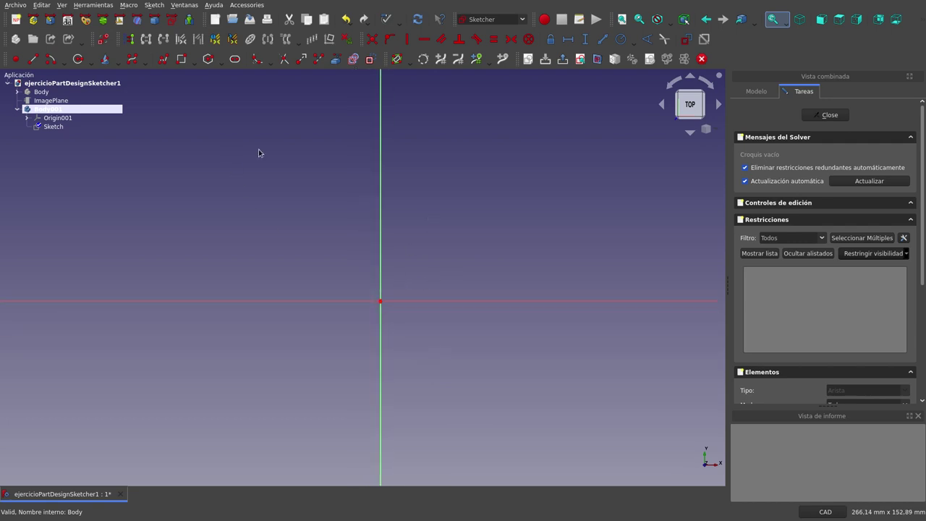
pyautogui.click(221, 67)
pyautogui.click(230, 73)
pyautogui.click(380, 301)
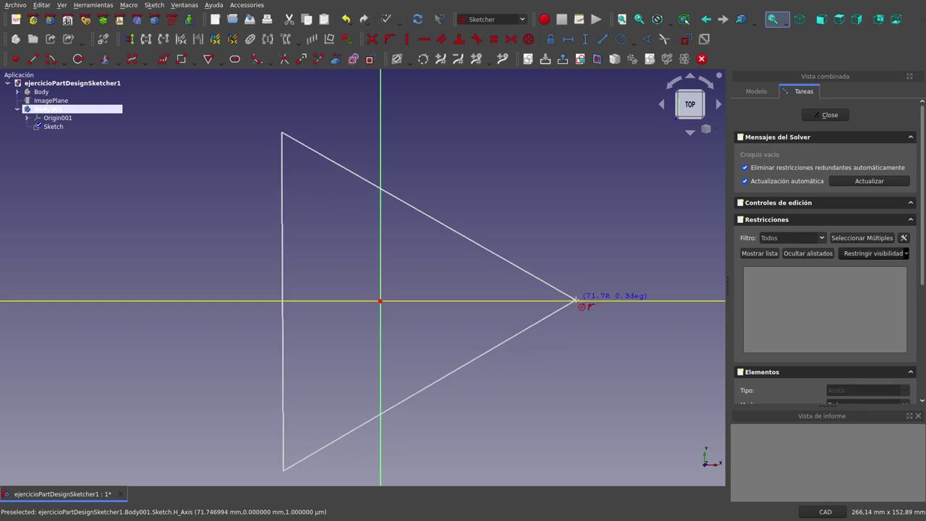
pyautogui.click(575, 299)
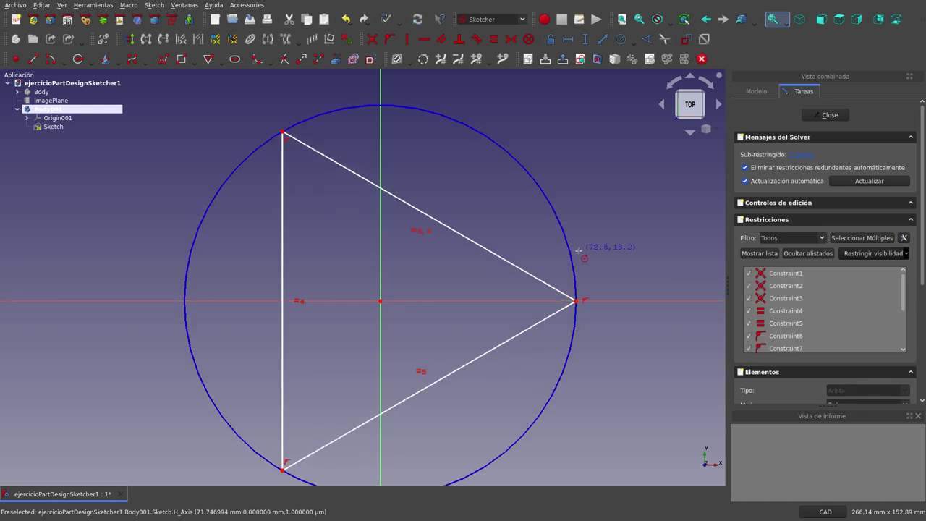
pyautogui.click(283, 244)
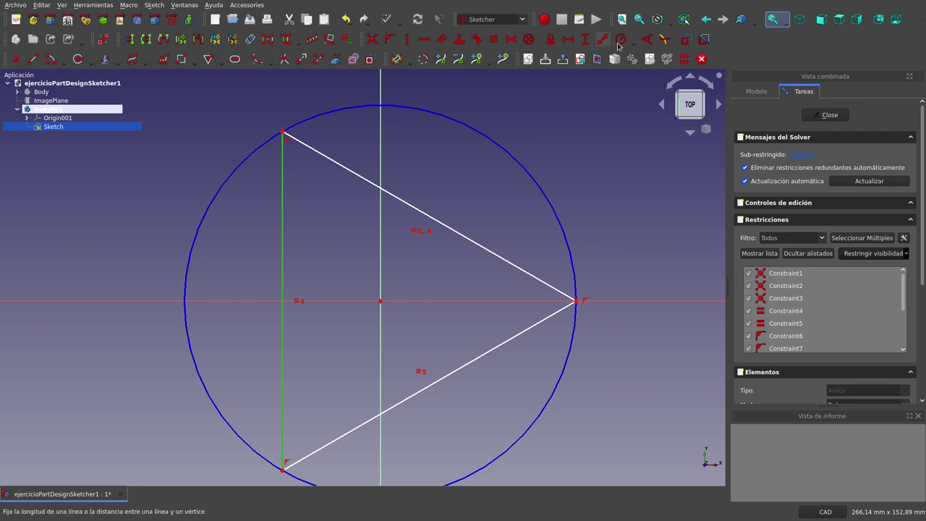
# - Constrain the triangle's vertical edge to 100 mm and close the sketch
pyautogui.click(590, 44)
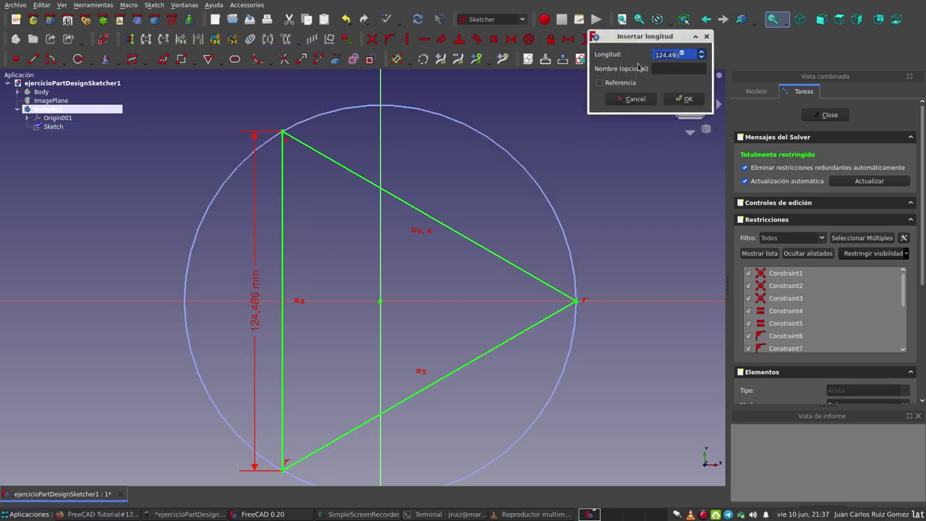
pyautogui.write('100')
pyautogui.click(684, 99)
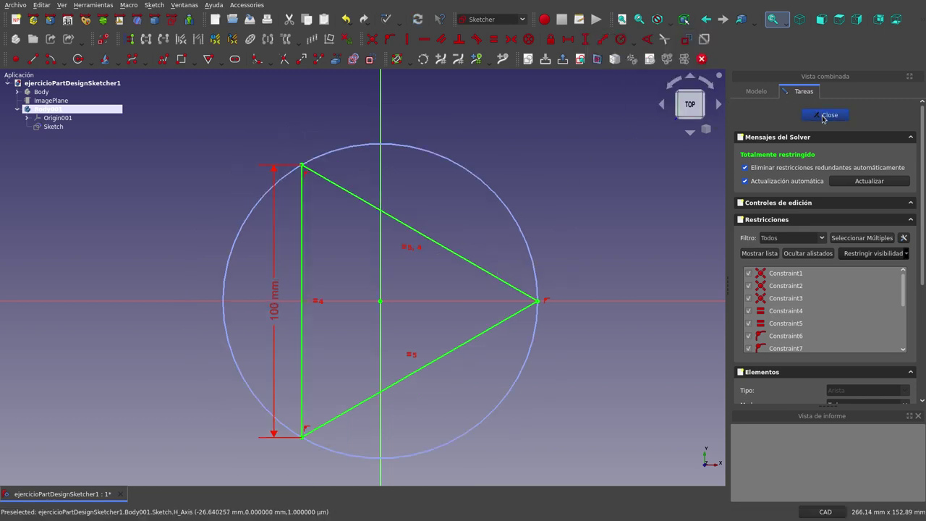
pyautogui.click(823, 116)
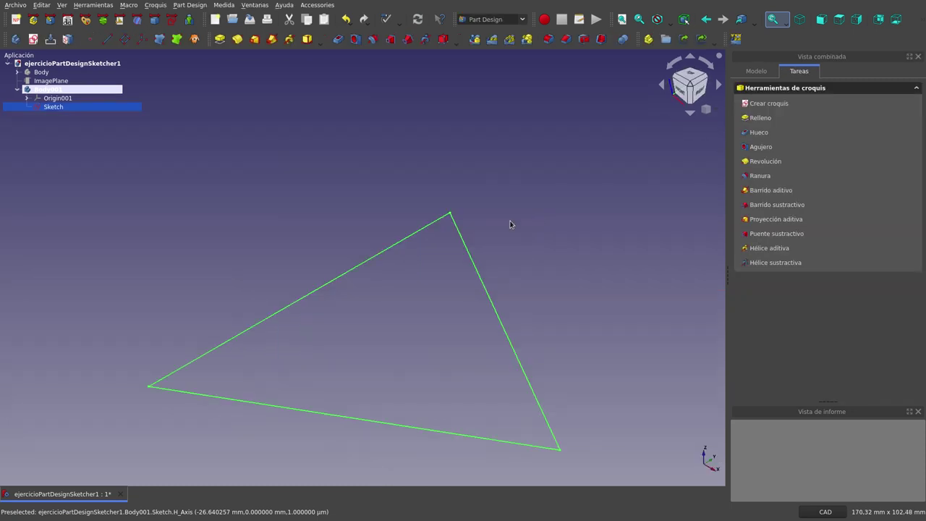
pyautogui.scroll(-2, 335, 126)
pyautogui.click(369, 238)
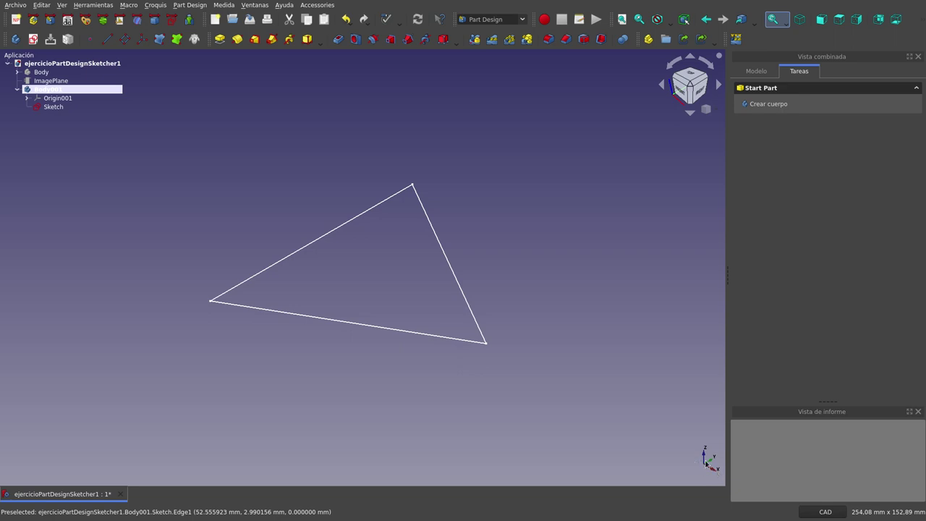
pyautogui.click(51, 91)
pyautogui.click(51, 91)
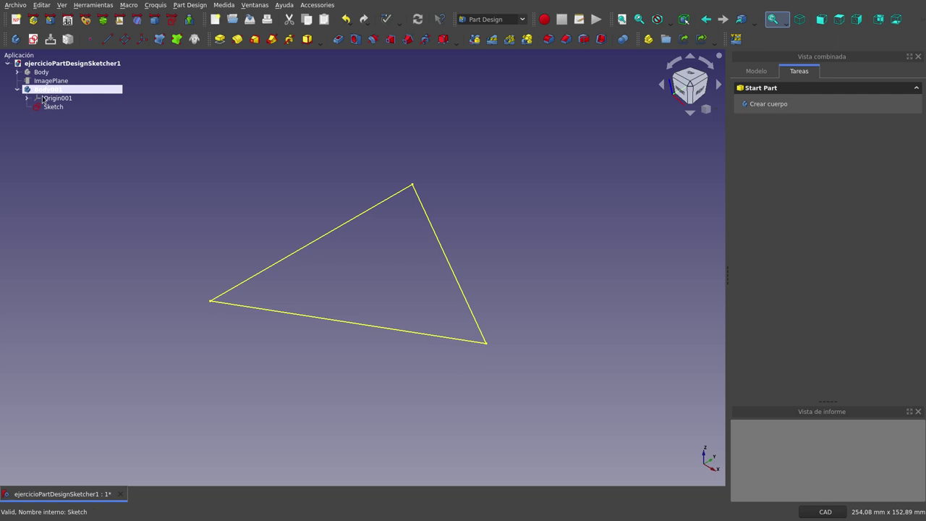
# - Start another sketch in Body001 on the XZ plane
pyautogui.click(34, 40)
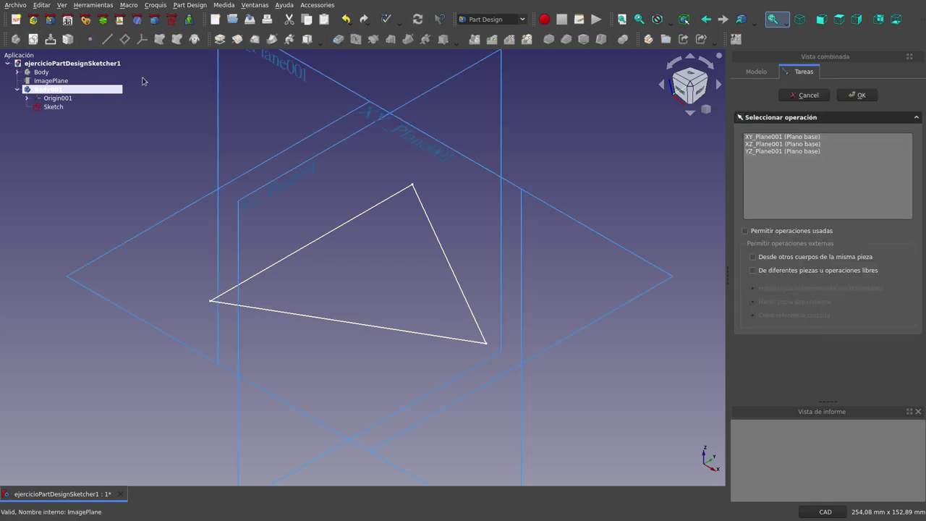
pyautogui.doubleClick(769, 144)
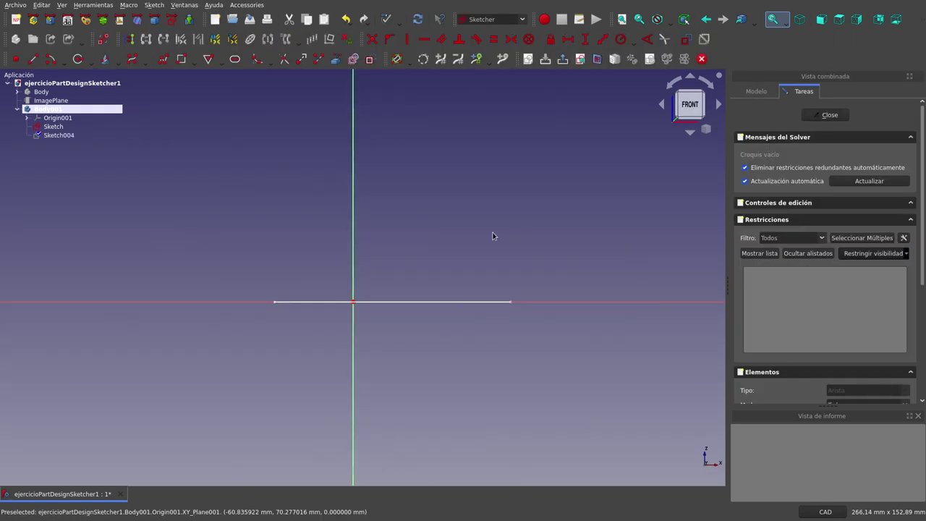
pyautogui.moveTo(435, 204); pyautogui.dragTo(433, 207, button='middle')
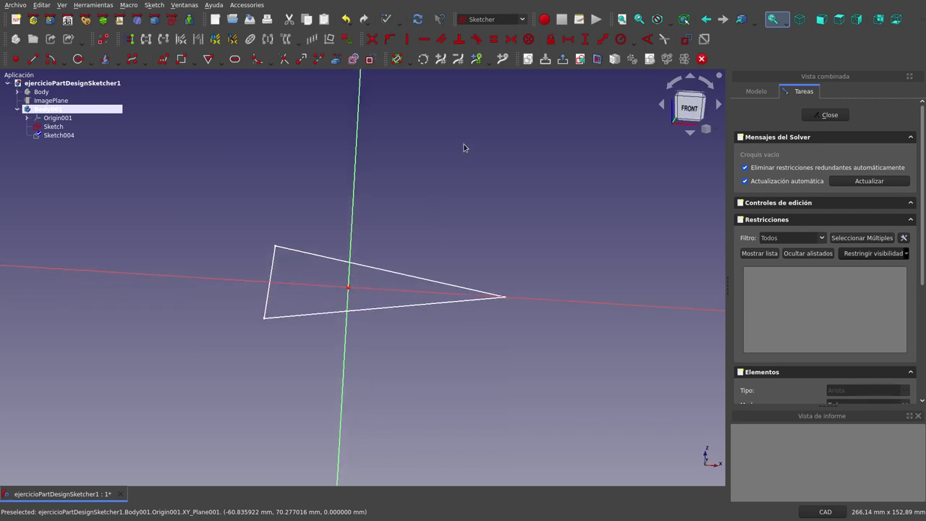
# - Link the triangle's lower edge as external geometry, clear the report errors and face the sketch
pyautogui.click(337, 64)
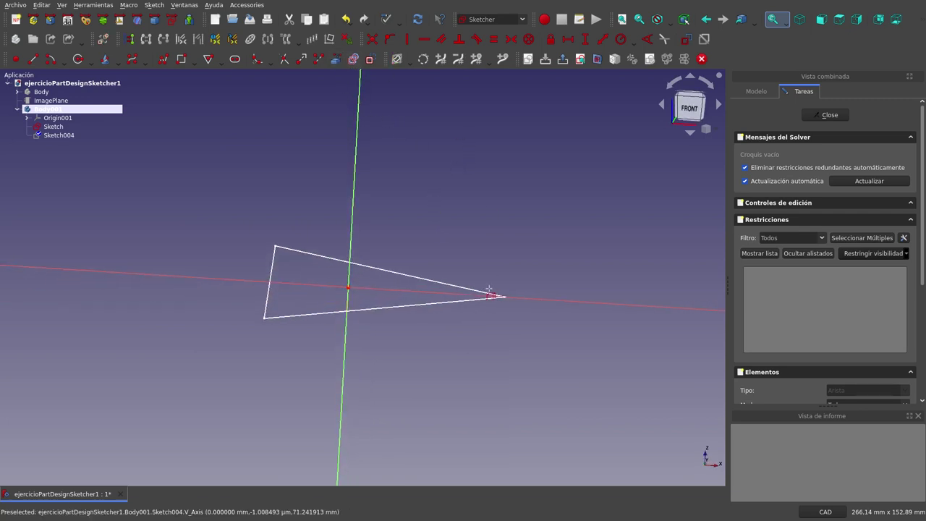
pyautogui.click(445, 302)
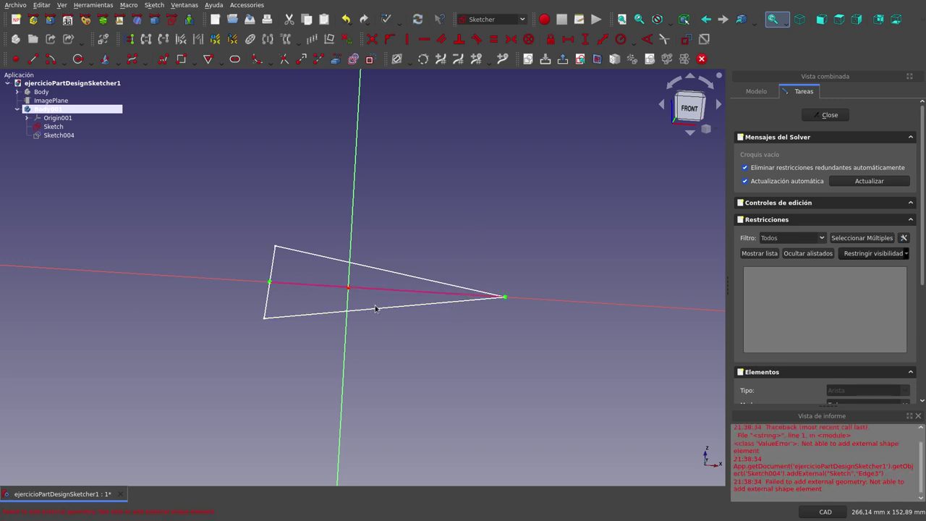
pyautogui.rightClick(770, 449)
pyautogui.click(793, 496)
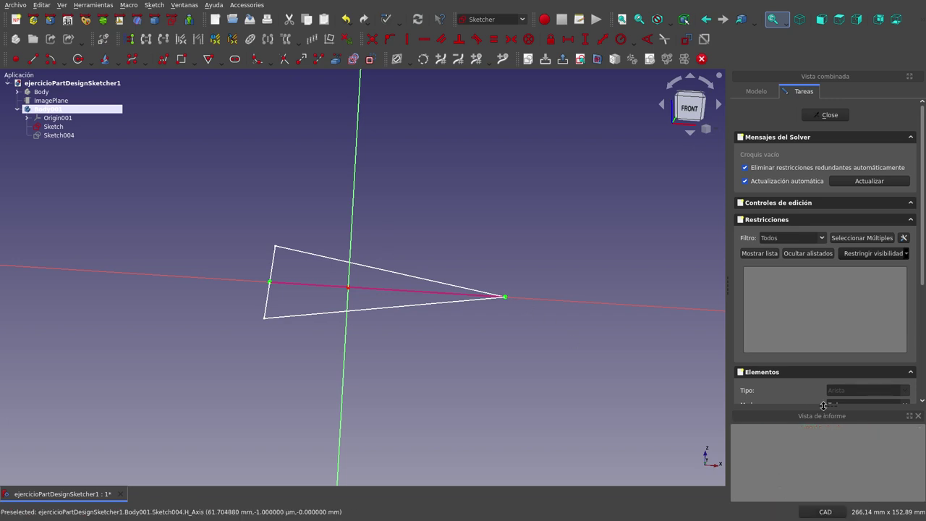
pyautogui.moveTo(821, 409); pyautogui.dragTo(820, 476)
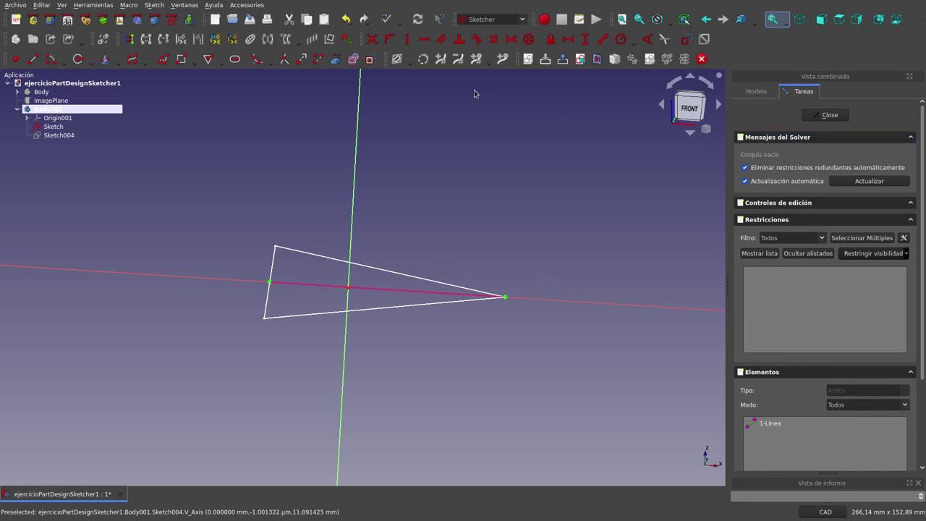
pyautogui.click(580, 58)
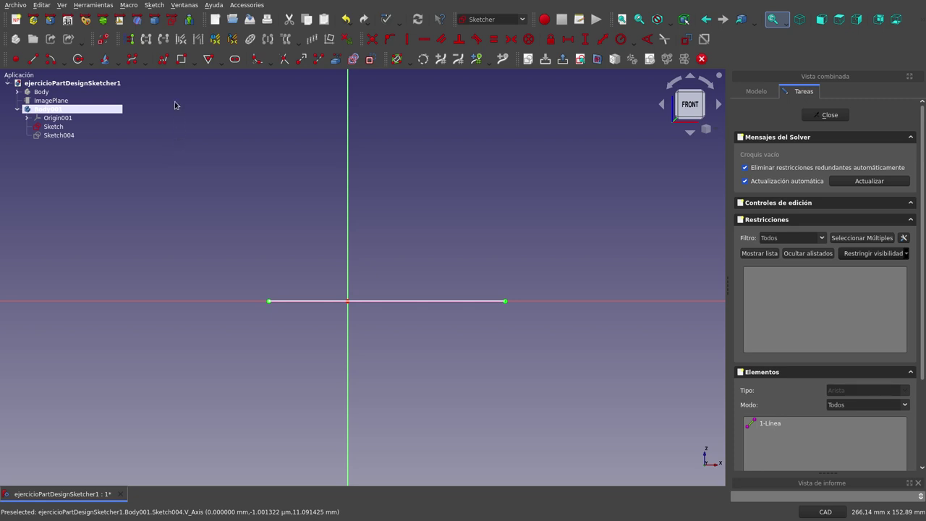
# - Draw a line from the reference line's right end up to the vertical axis
pyautogui.click(345, 209)
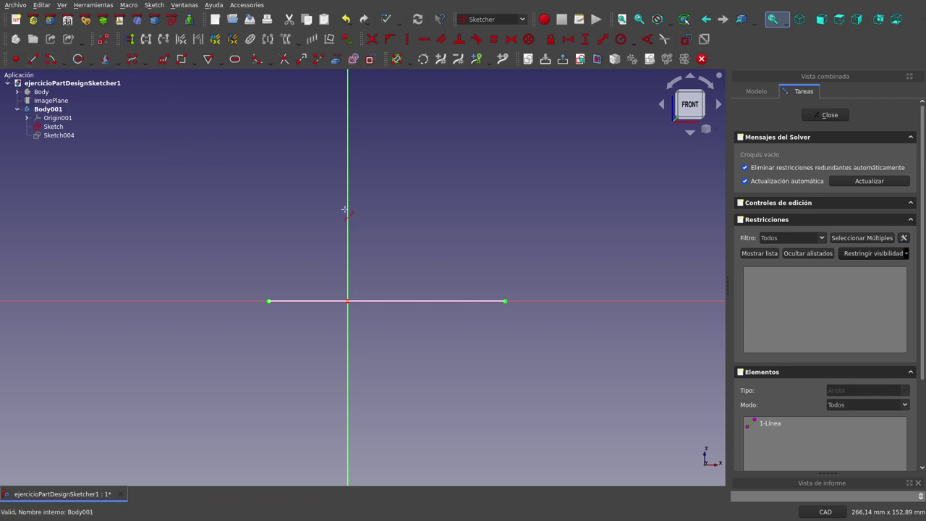
pyautogui.click(505, 299)
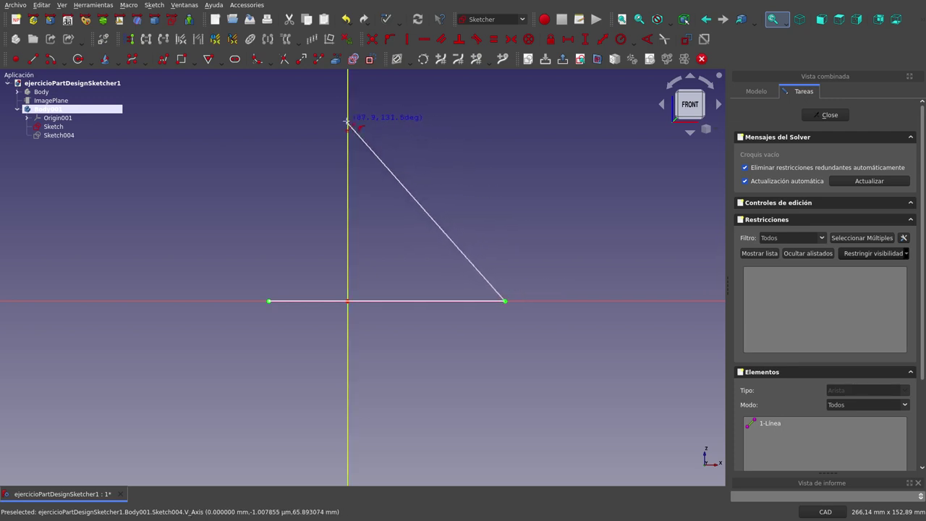
pyautogui.click(347, 124)
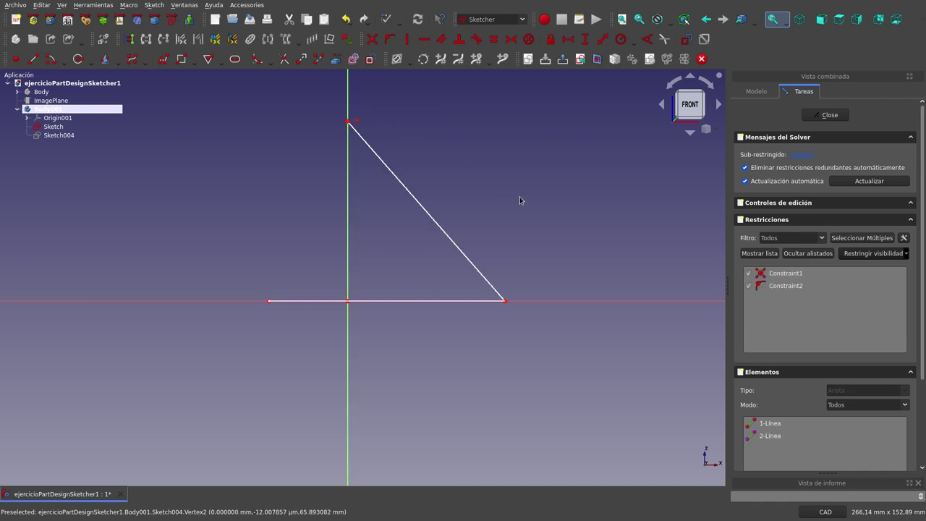
# - Constrain the slanted line to 100 mm, move its dimension label aside, and close the sketch
pyautogui.click(442, 230)
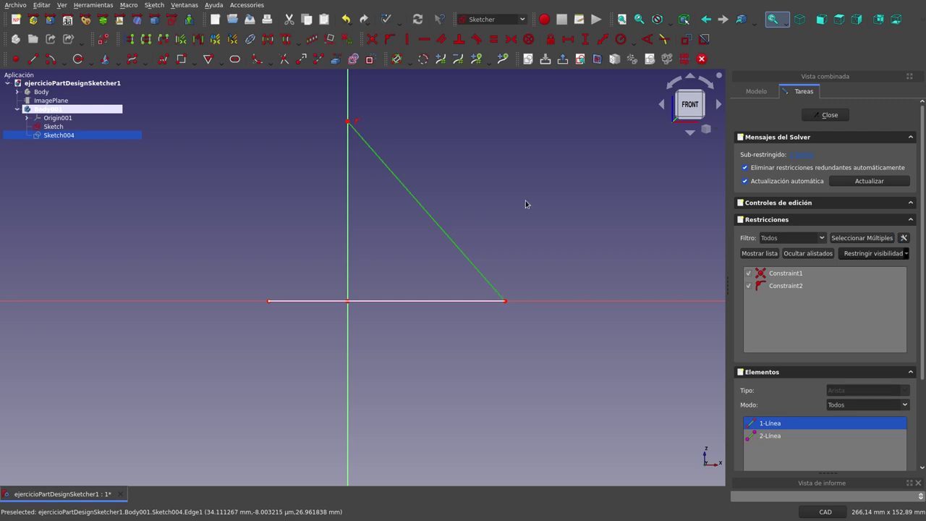
pyautogui.click(600, 42)
pyautogui.write('100')
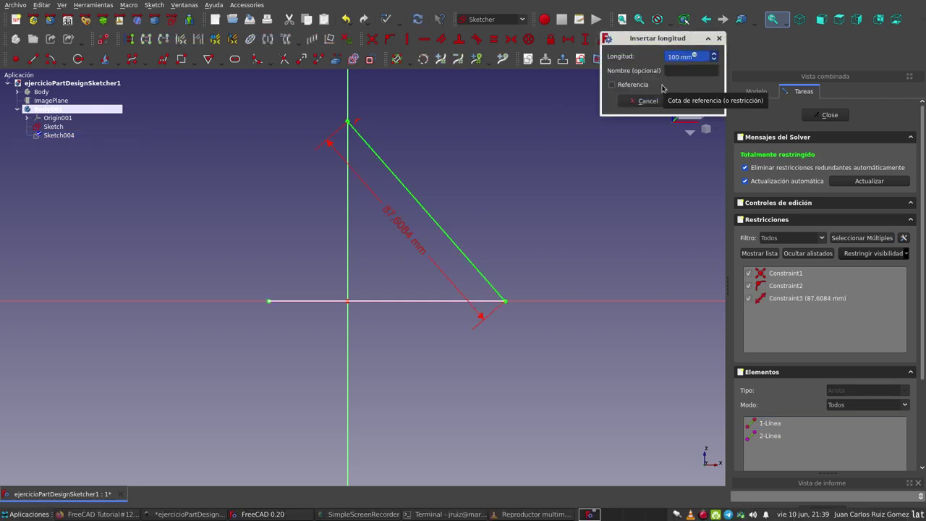
pyautogui.click(685, 102)
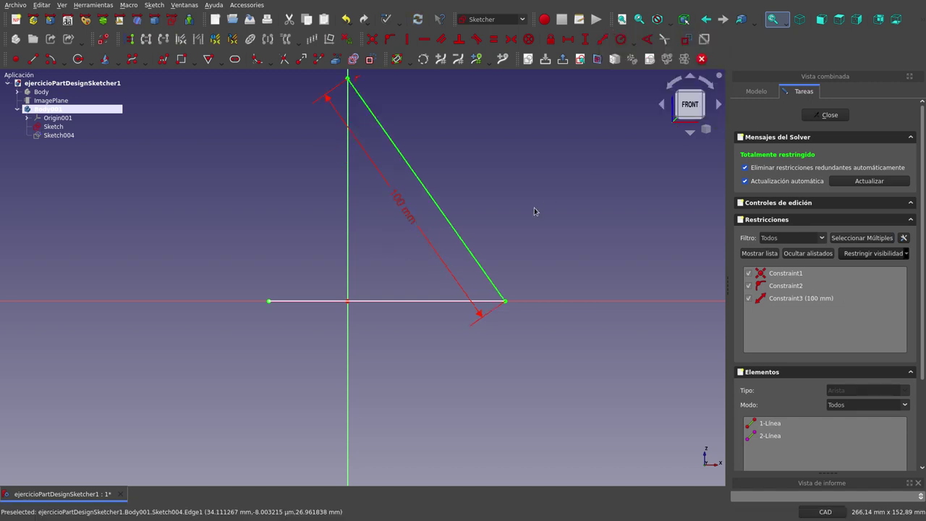
pyautogui.scroll(-2, 514, 227)
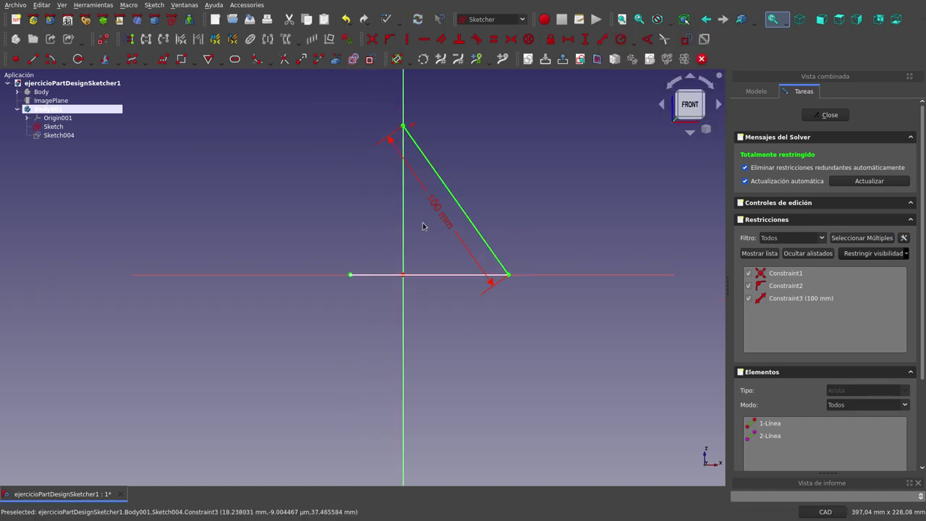
pyautogui.moveTo(465, 166); pyautogui.dragTo(444, 196, button='middle')
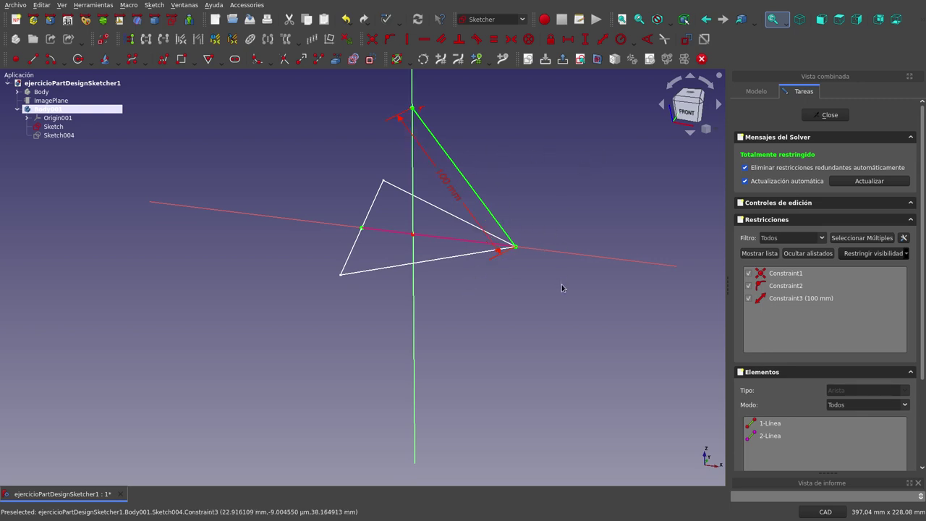
pyautogui.moveTo(448, 184); pyautogui.dragTo(679, 186)
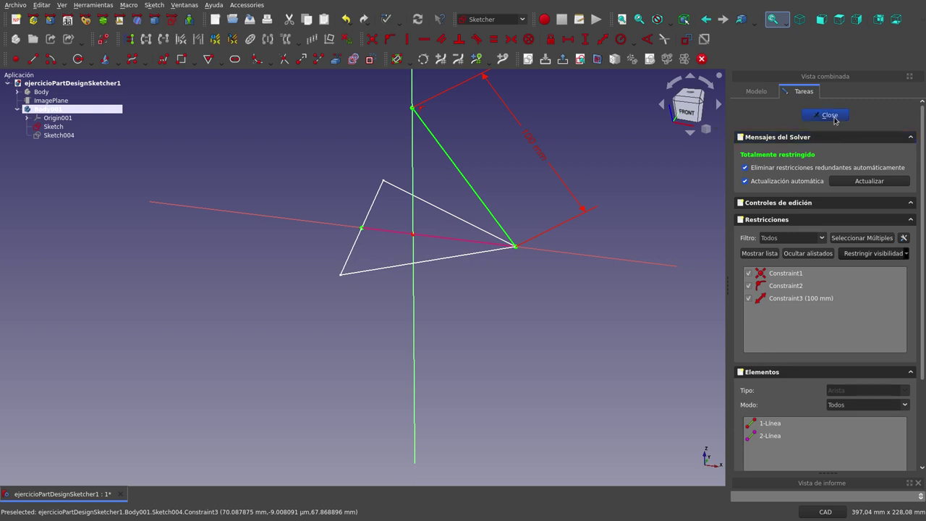
pyautogui.click(825, 115)
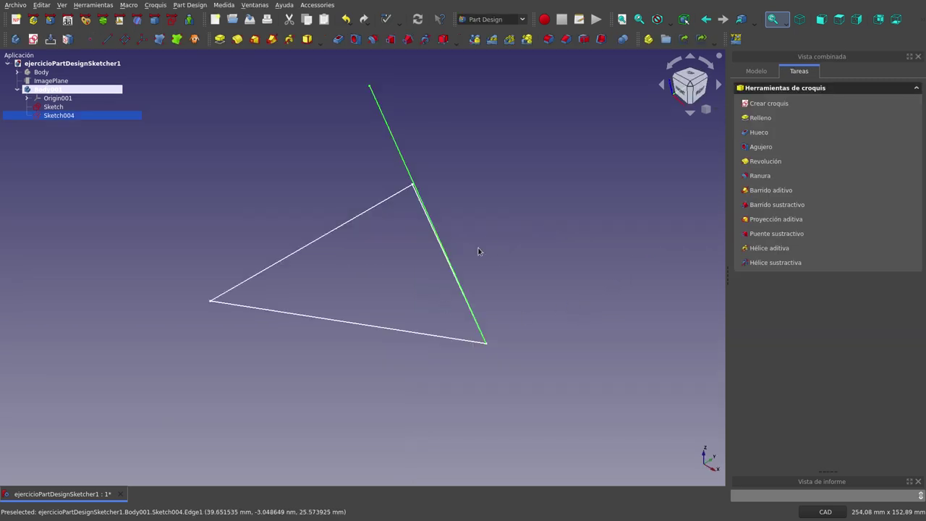
pyautogui.moveTo(479, 251)
pyautogui.mouseDown(button='middle')
pyautogui.moveTo(565, 259)
pyautogui.moveTo(577, 227)
pyautogui.moveTo(420, 311)
pyautogui.moveTo(548, 304)
pyautogui.moveTo(591, 313)
pyautogui.moveTo(585, 306)
pyautogui.mouseUp(button='middle')
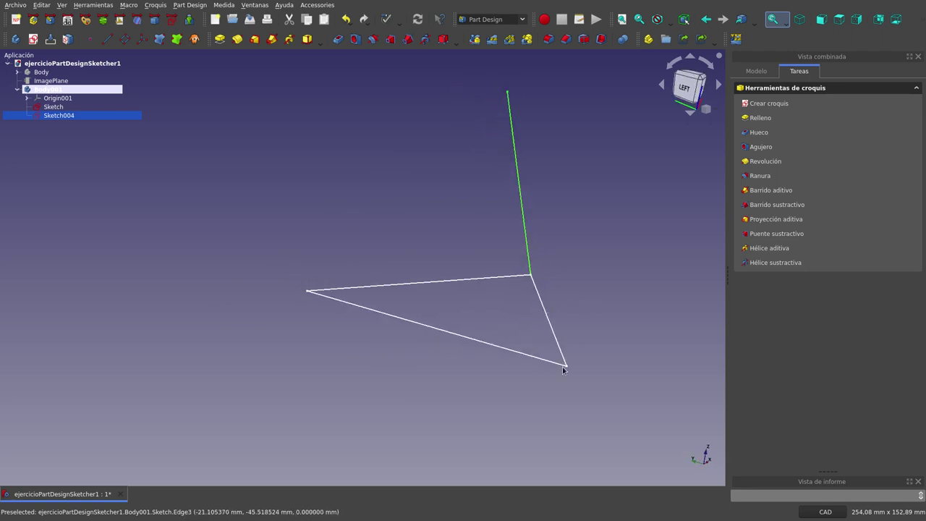
pyautogui.click(606, 265)
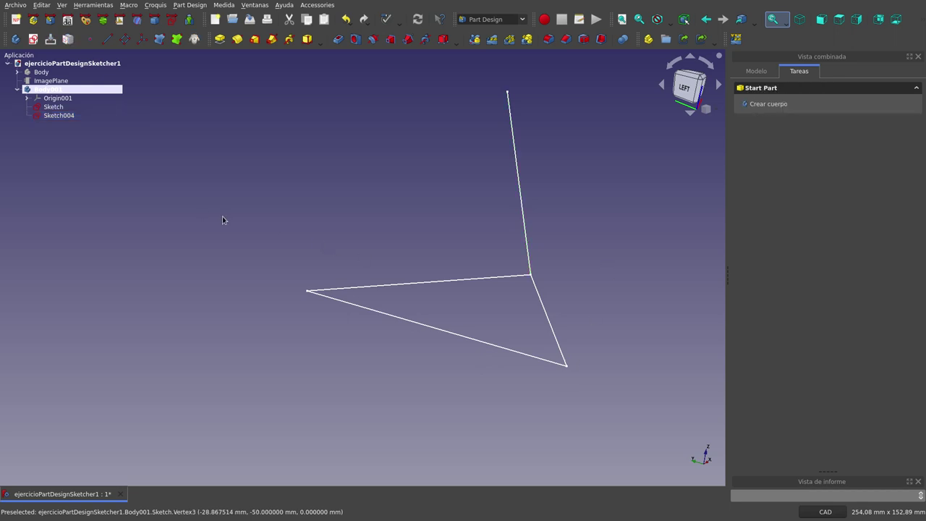
pyautogui.scroll(-3, 195, 221)
pyautogui.scroll(-1, 196, 221)
pyautogui.moveTo(248, 259)
pyautogui.mouseDown(button='middle')
pyautogui.moveTo(314, 304)
pyautogui.moveTo(373, 303)
pyautogui.moveTo(379, 321)
pyautogui.moveTo(329, 292)
pyautogui.mouseUp(button='middle')
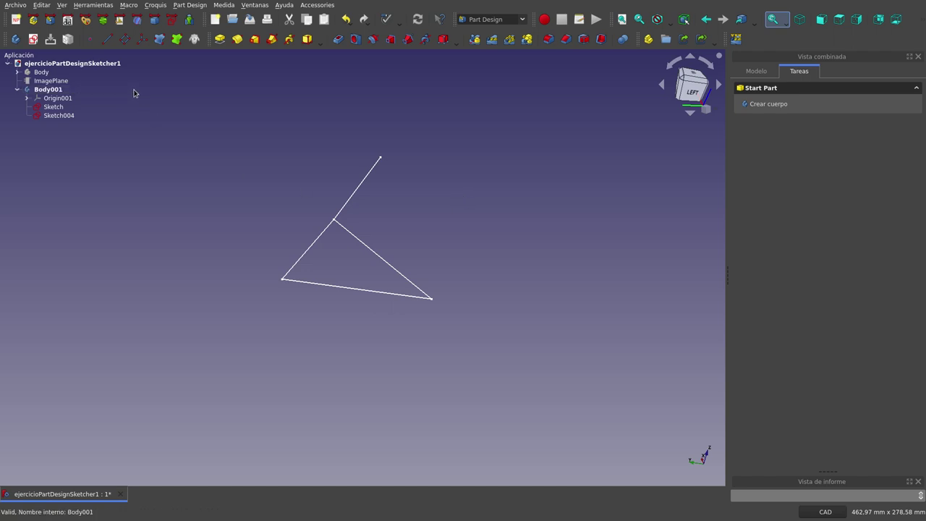
# - Add a datum plane through the triangle's base edge and the slanted line's top vertex
pyautogui.click(129, 43)
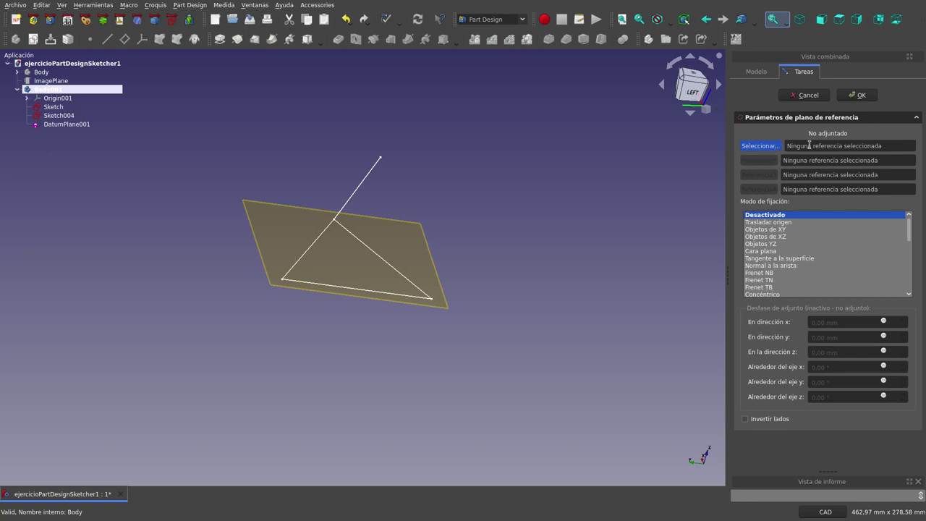
pyautogui.click(382, 294)
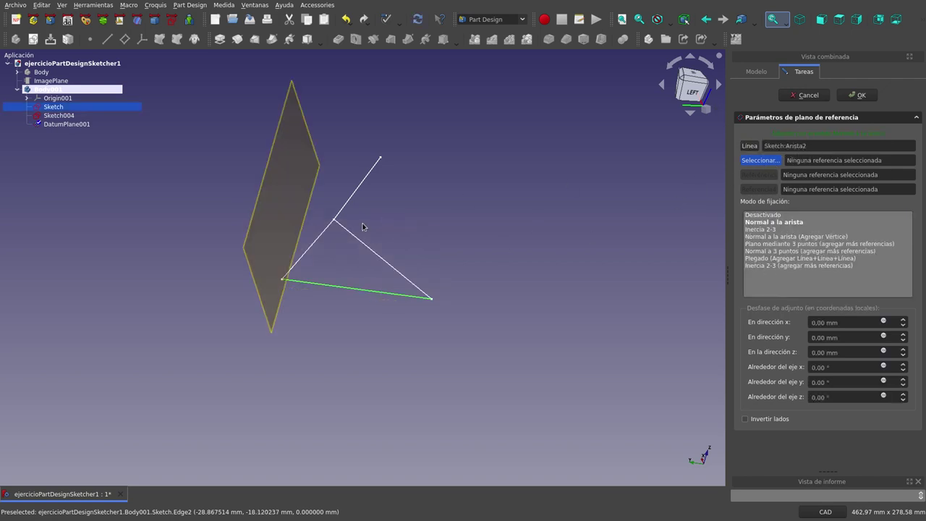
pyautogui.click(381, 158)
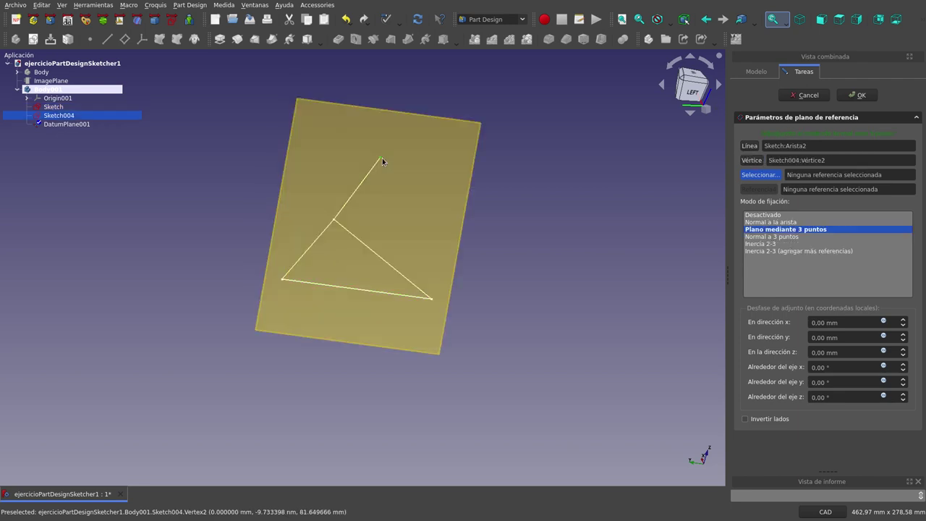
pyautogui.moveTo(540, 281)
pyautogui.mouseDown(button='middle')
pyautogui.moveTo(371, 261)
pyautogui.moveTo(383, 254)
pyautogui.mouseUp(button='middle')
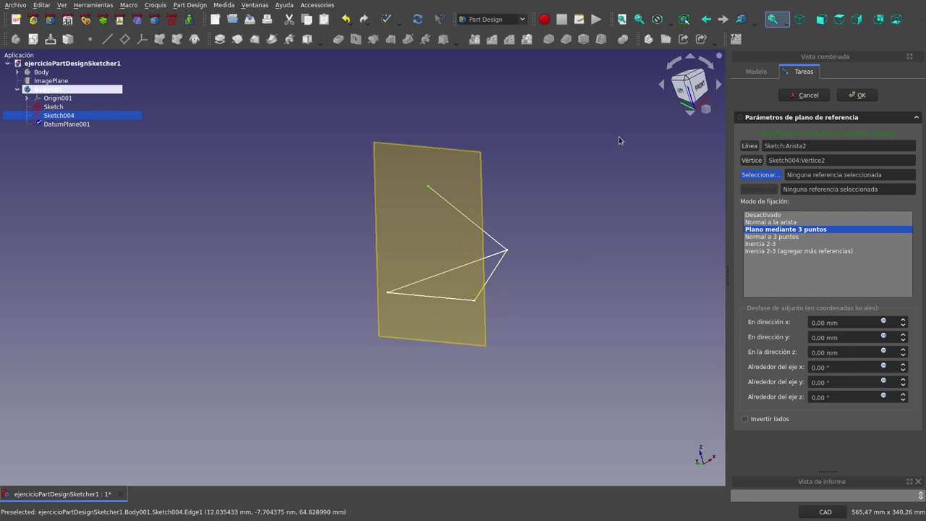
pyautogui.click(861, 95)
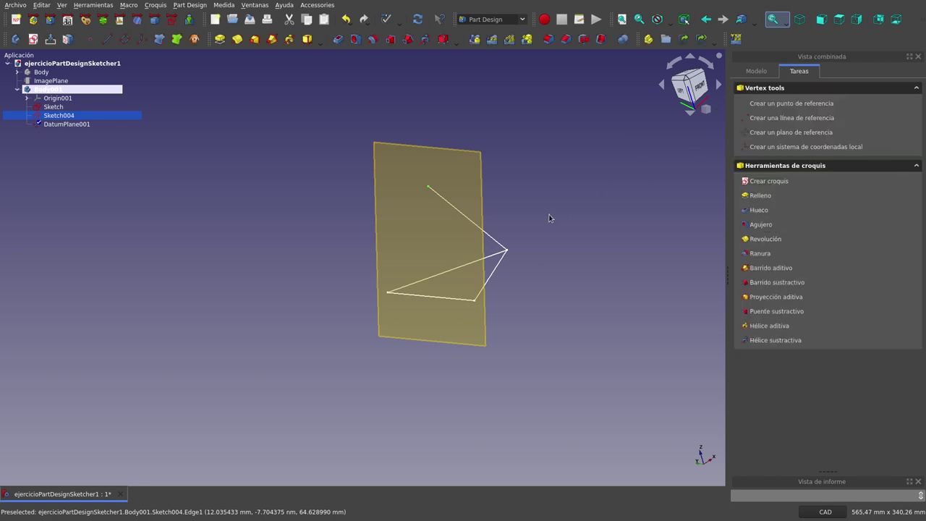
# - Hide DatumPlane001
pyautogui.click(80, 125)
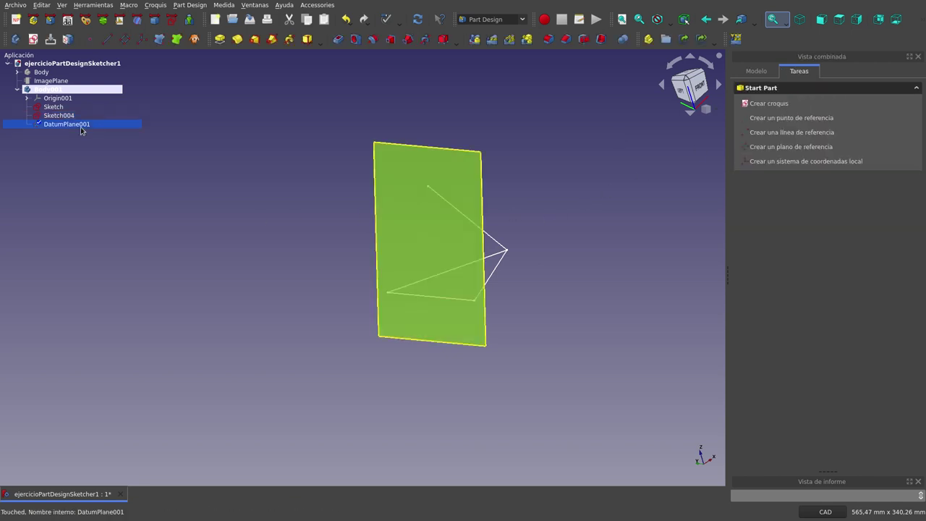
pyautogui.press('space')
pyautogui.moveTo(245, 257); pyautogui.dragTo(189, 181, button='middle')
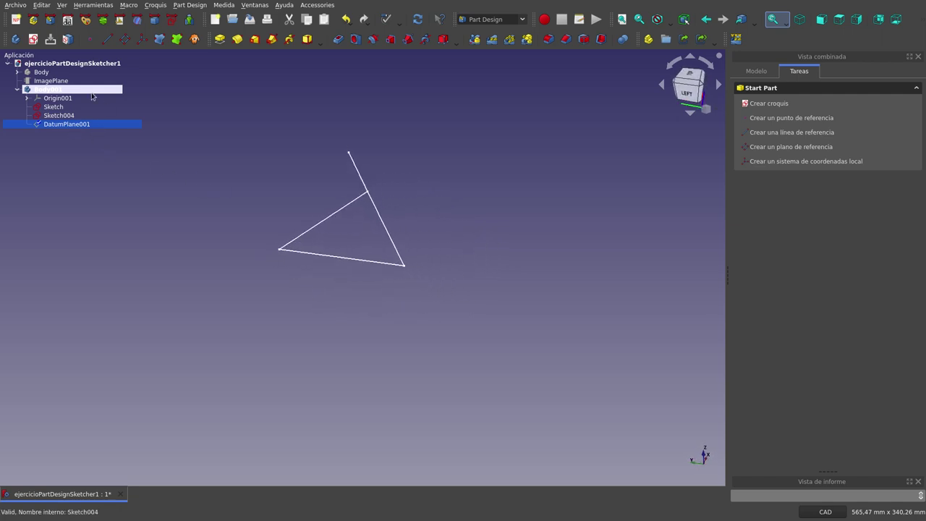
# - Create a new sketch, Sketch005, on DatumPlane001
pyautogui.click(33, 42)
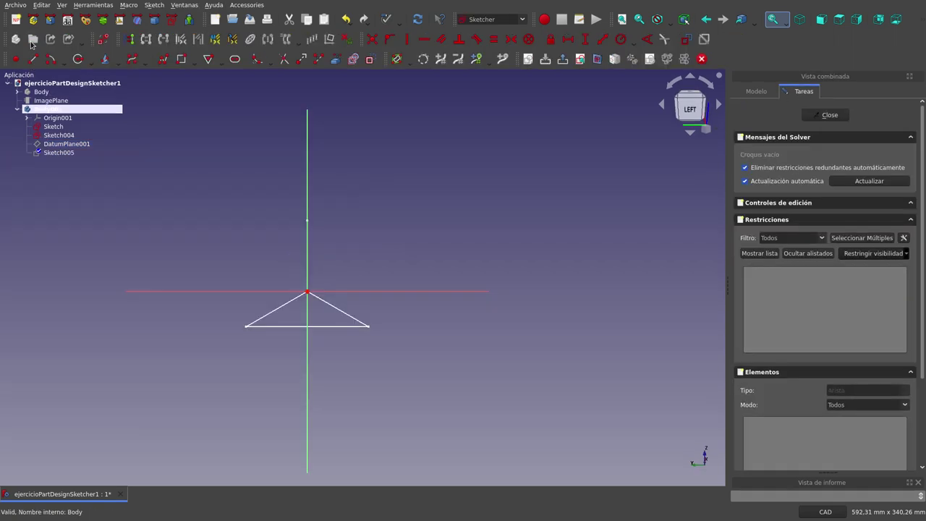
pyautogui.scroll(-2, 472, 234)
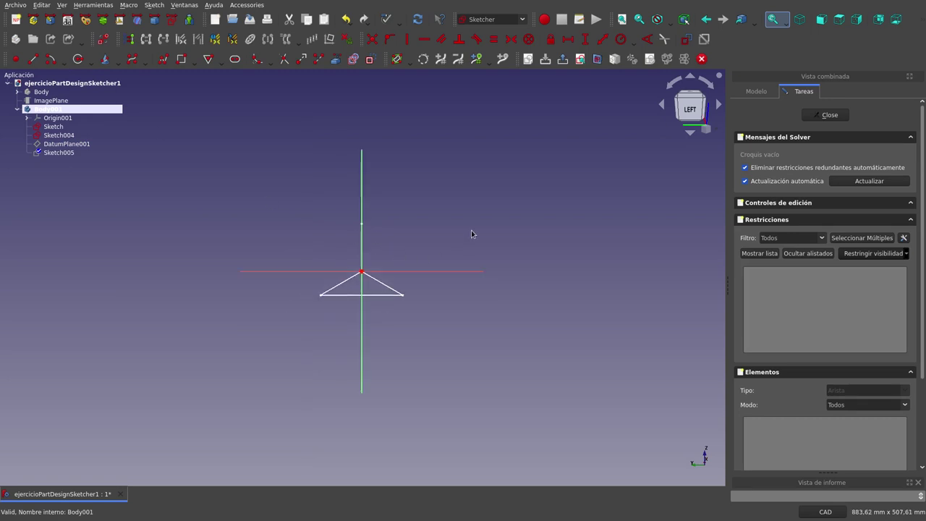
pyautogui.scroll(2, 355, 265)
pyautogui.scroll(1, 365, 238)
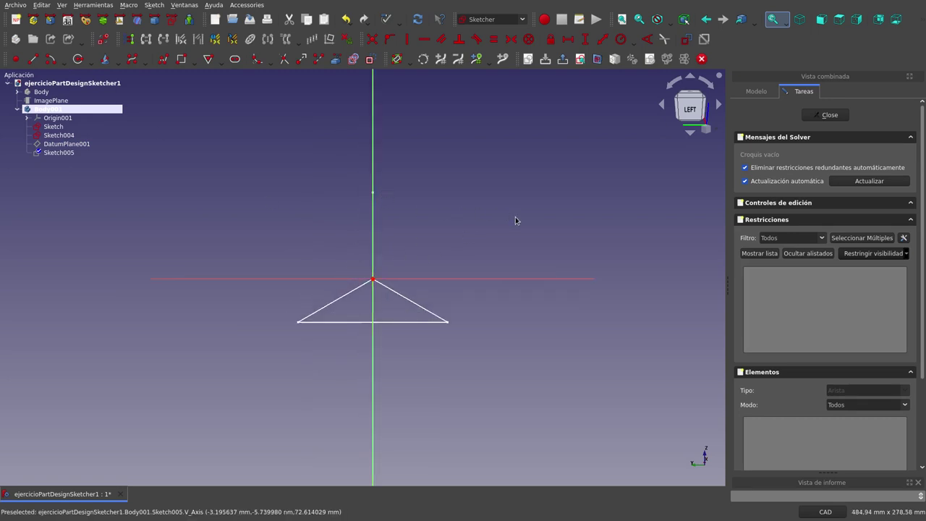
# - Link the triangle's base edge and Sketch004's slanted edge into Sketch005 as external geometry
pyautogui.click(335, 63)
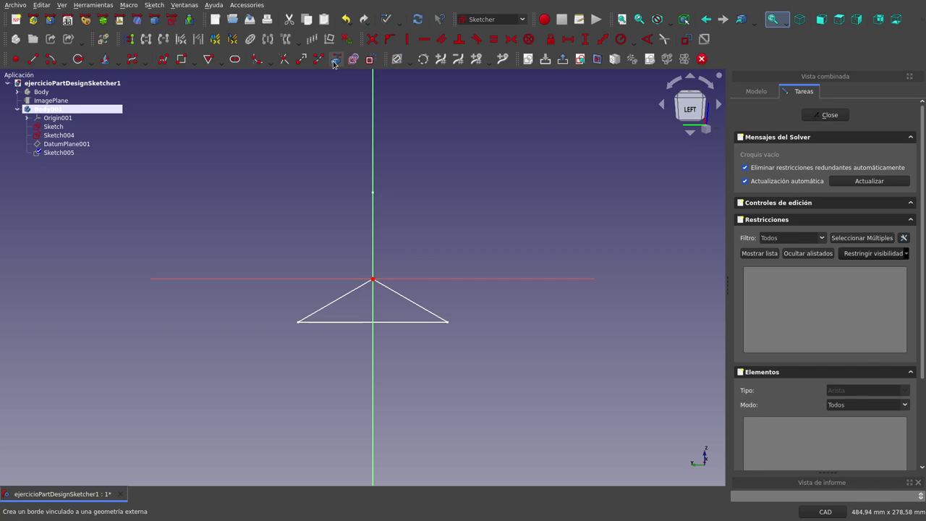
pyautogui.click(409, 321)
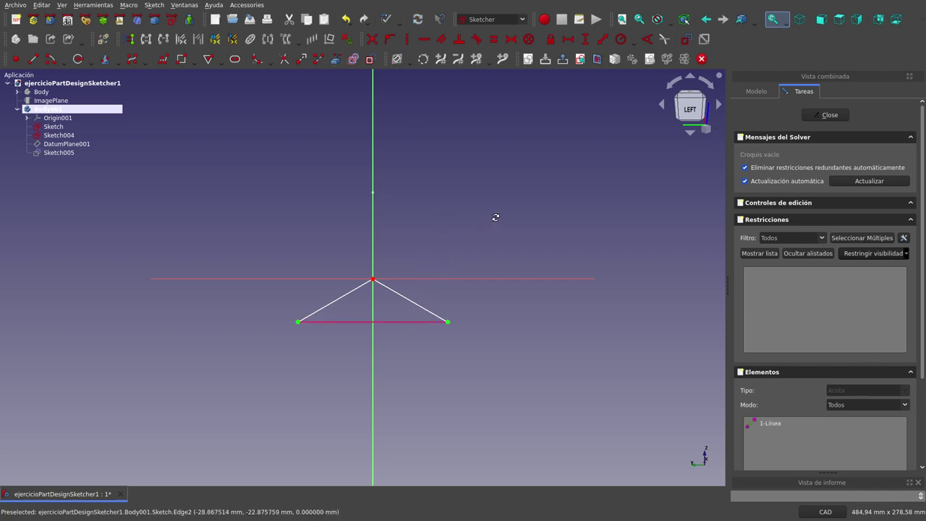
pyautogui.moveTo(496, 217); pyautogui.dragTo(455, 227, button='middle')
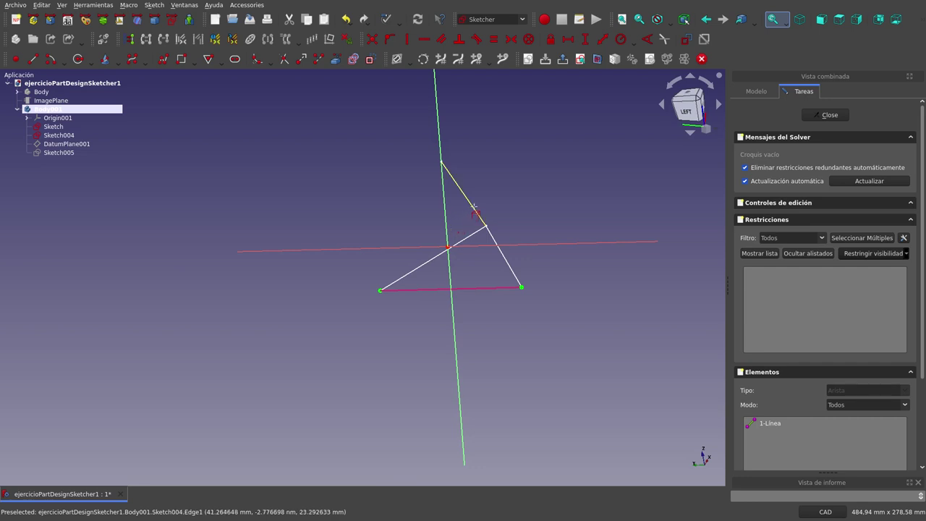
pyautogui.click(444, 206)
pyautogui.click(103, 38)
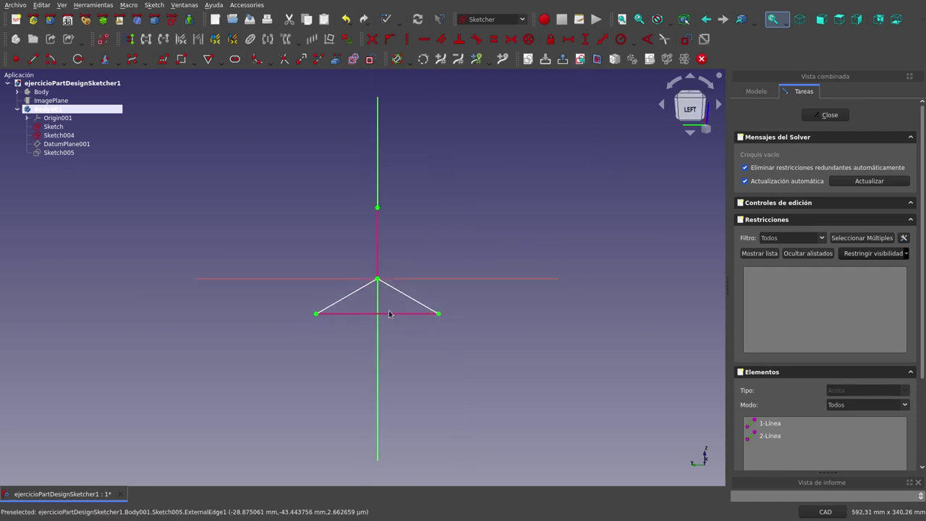
pyautogui.moveTo(524, 233); pyautogui.dragTo(488, 234, button='middle')
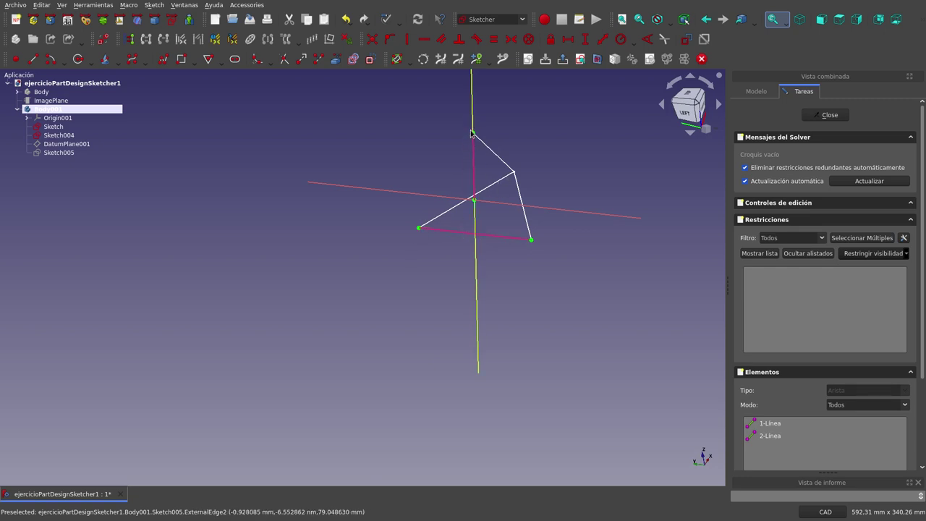
pyautogui.click(580, 59)
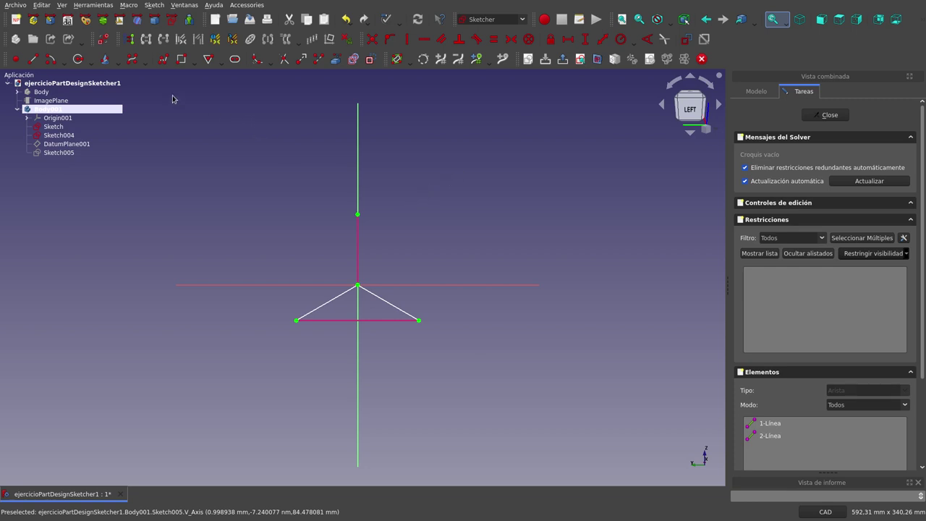
# - Draw a polyline from the left base corner to the projected apex and down to the right base corner
pyautogui.click(163, 63)
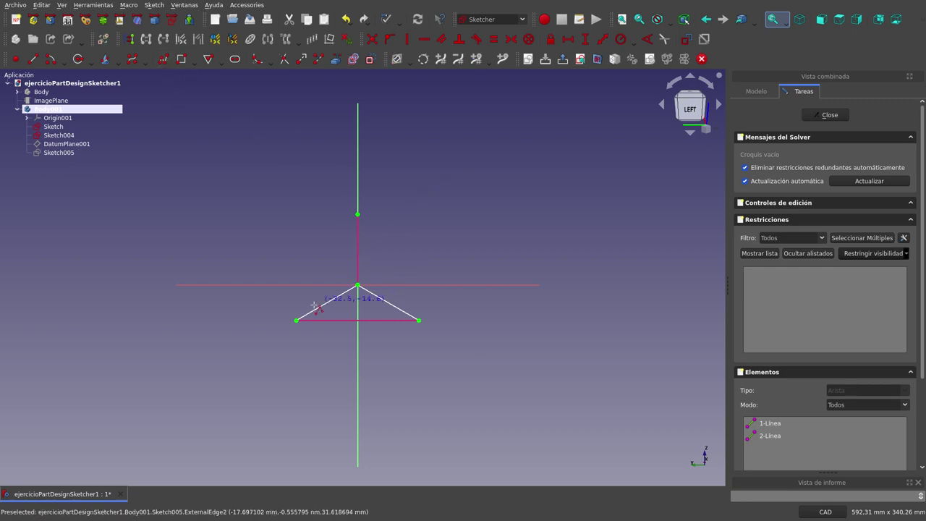
pyautogui.click(297, 320)
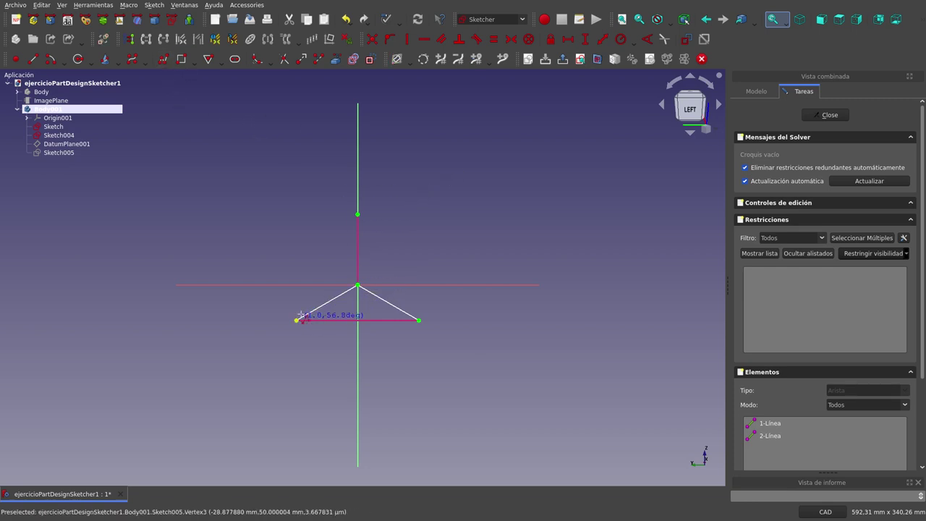
pyautogui.click(358, 214)
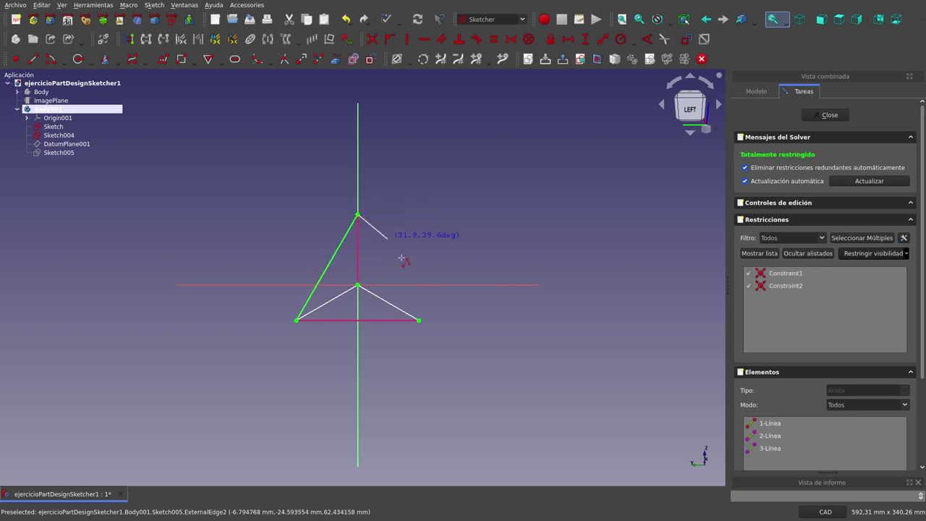
pyautogui.click(419, 320)
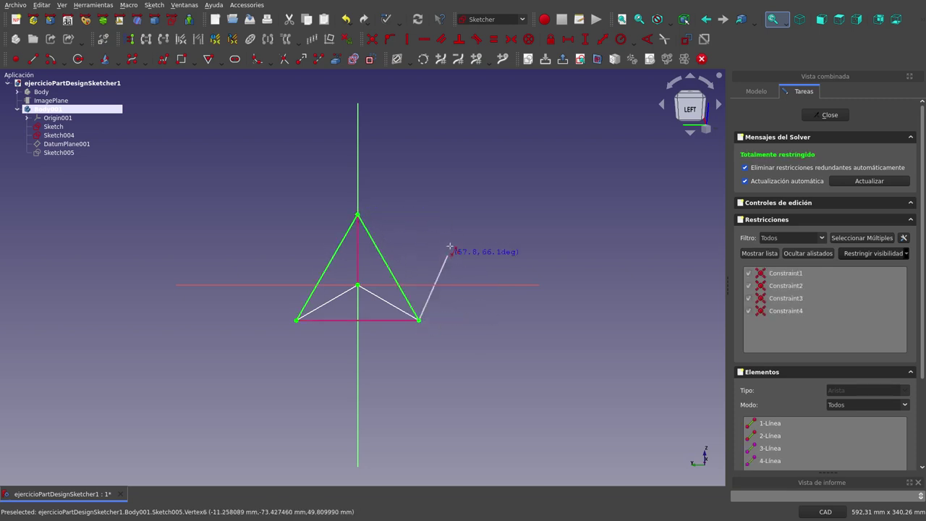
pyautogui.scroll(2, 362, 312)
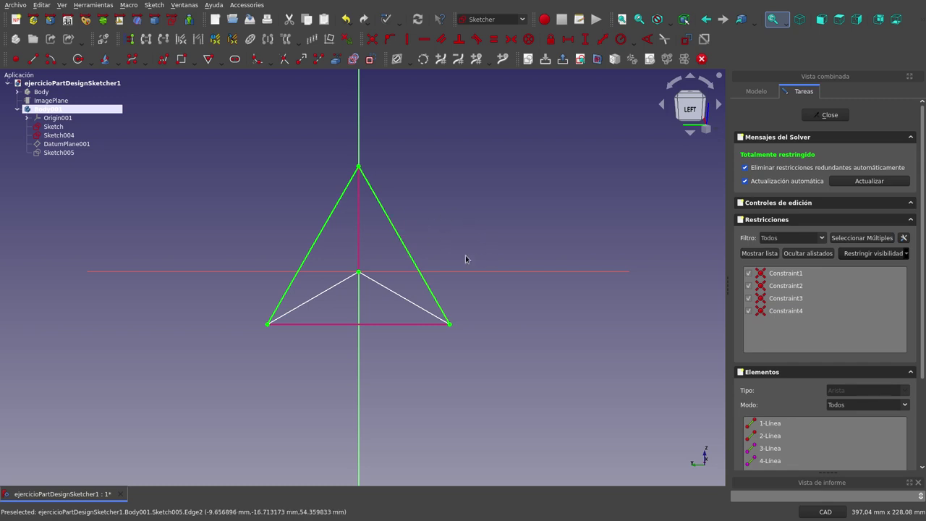
pyautogui.moveTo(463, 229)
pyautogui.mouseDown(button='middle')
pyautogui.moveTo(445, 238)
pyautogui.moveTo(466, 228)
pyautogui.mouseUp(button='middle')
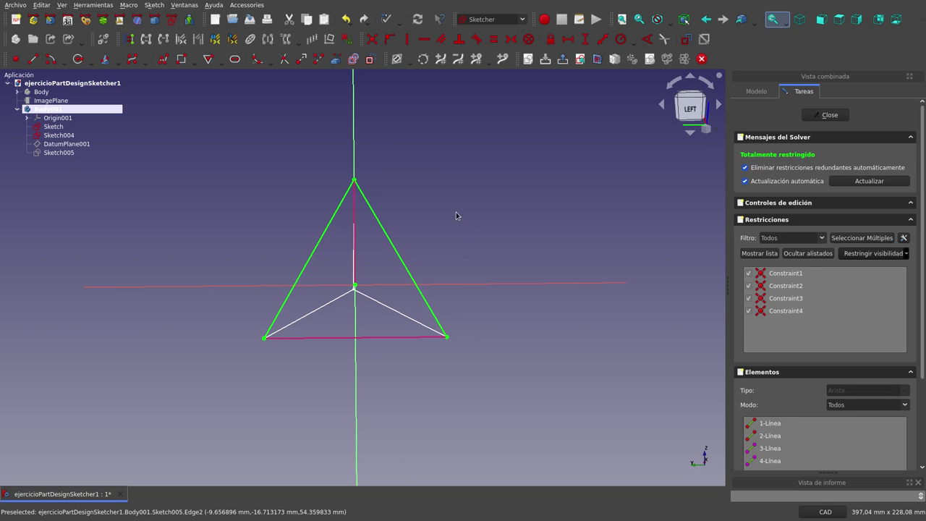
pyautogui.click(581, 59)
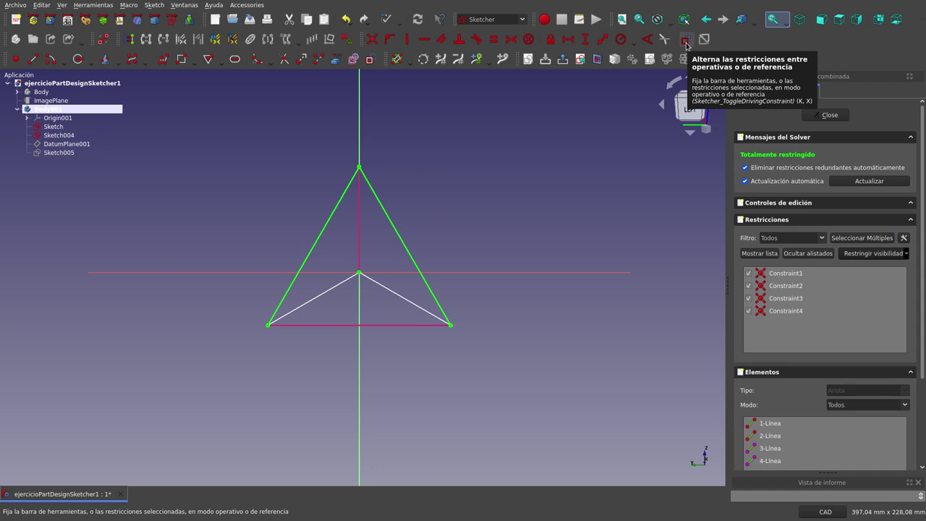
# - Give the left and right slanted sides 100 mm length constraints, then close Sketch005
pyautogui.click(686, 39)
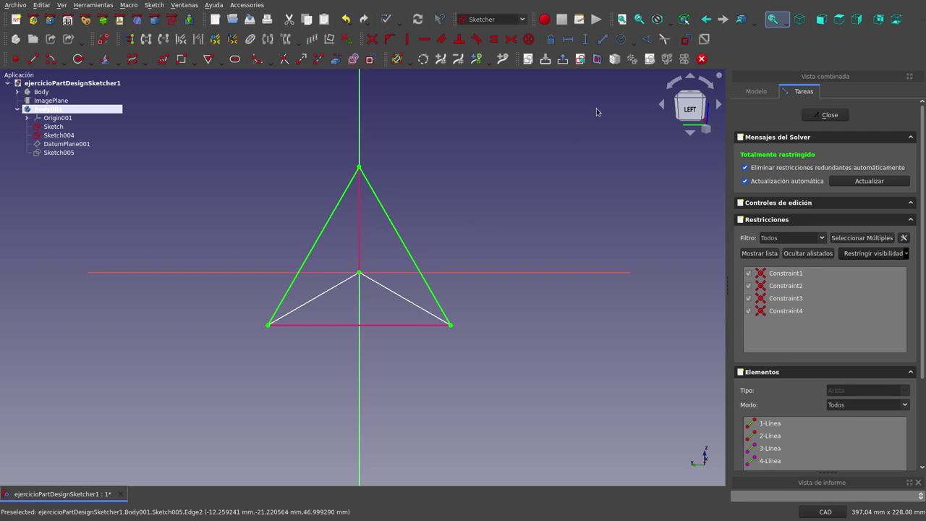
pyautogui.click(603, 42)
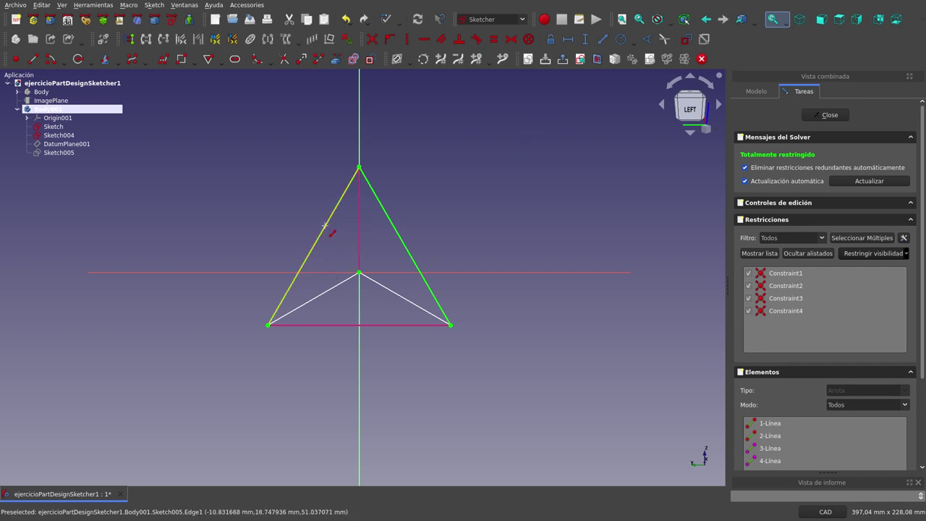
pyautogui.click(325, 226)
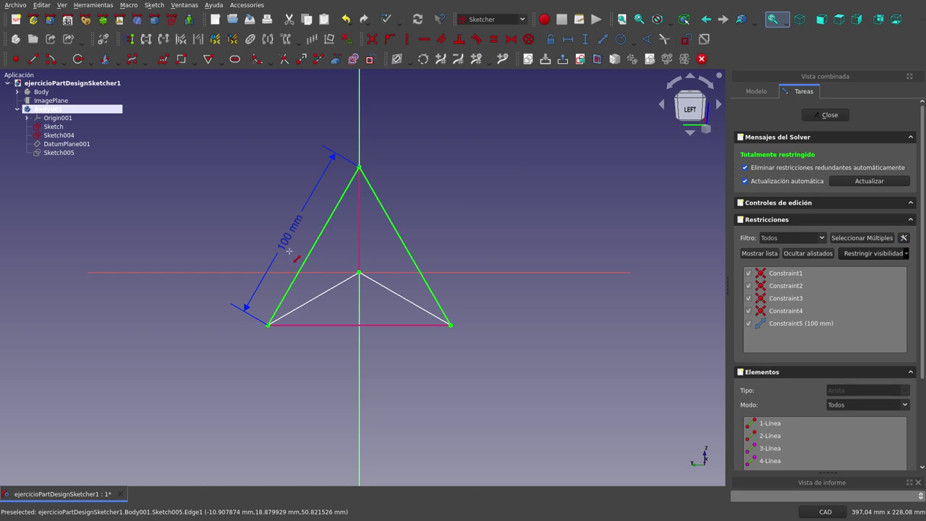
pyautogui.click(399, 238)
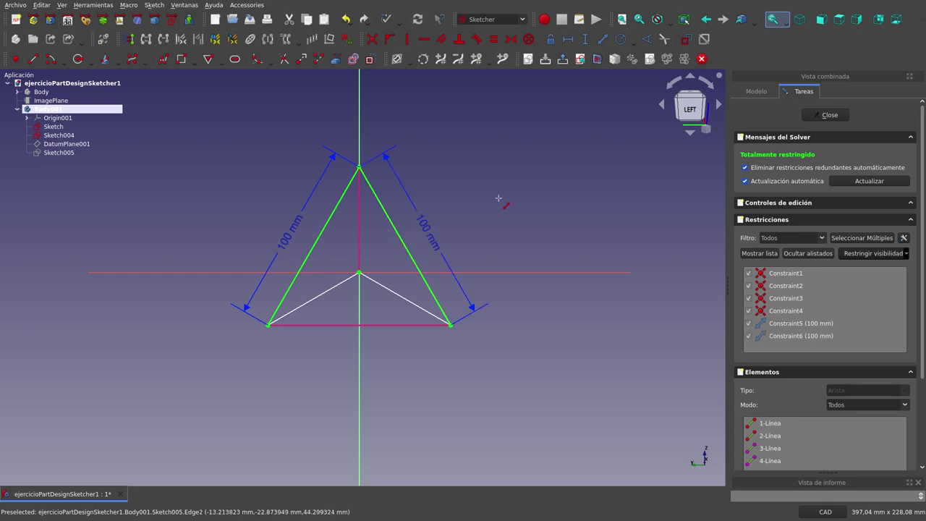
pyautogui.moveTo(511, 214); pyautogui.dragTo(496, 210, button='middle')
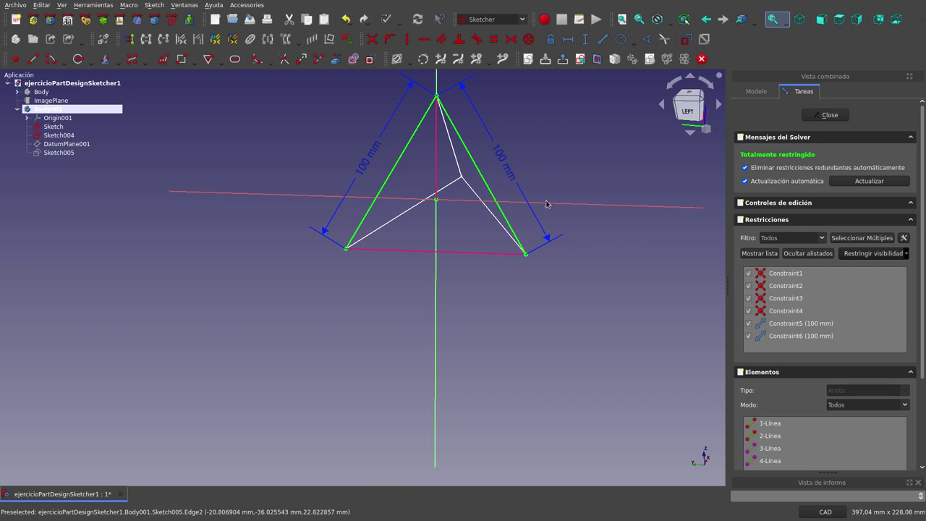
pyautogui.scroll(-2, 418, 261)
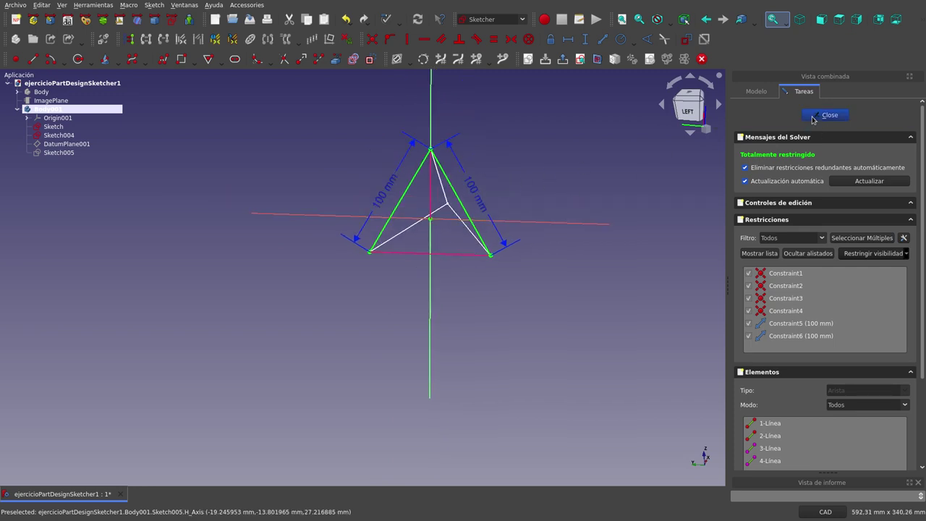
pyautogui.click(813, 118)
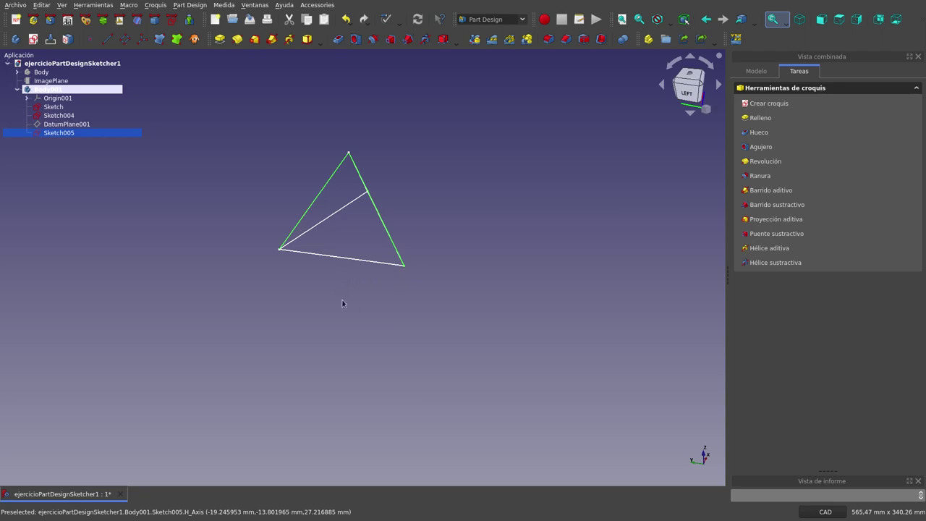
# - Deselect Sketch005, orbit around the wireframe tetrahedron and fit all of it in the view
pyautogui.click(343, 303)
pyautogui.moveTo(372, 311)
pyautogui.mouseDown(button='middle')
pyautogui.moveTo(389, 287)
pyautogui.moveTo(415, 285)
pyautogui.mouseUp(button='middle')
pyautogui.scroll(1, 196, 272)
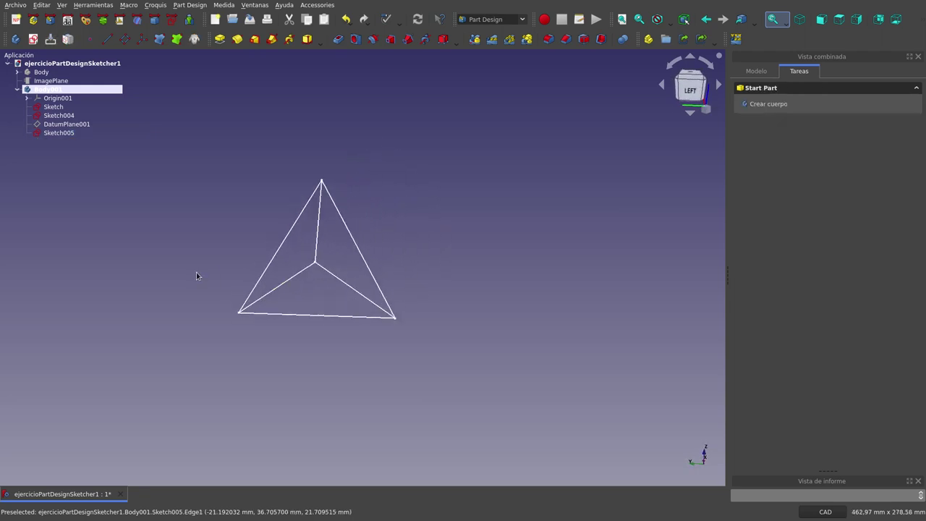
pyautogui.scroll(1, 196, 272)
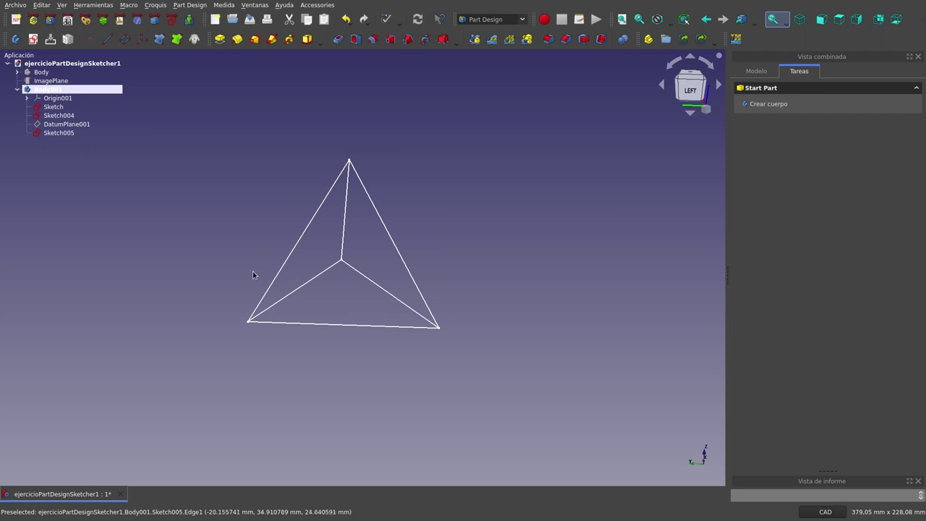
pyautogui.moveTo(252, 271)
pyautogui.mouseDown(button='middle')
pyautogui.moveTo(350, 302)
pyautogui.moveTo(490, 289)
pyautogui.moveTo(482, 310)
pyautogui.moveTo(529, 280)
pyautogui.moveTo(533, 325)
pyautogui.moveTo(534, 286)
pyautogui.mouseUp(button='middle')
pyautogui.click(623, 20)
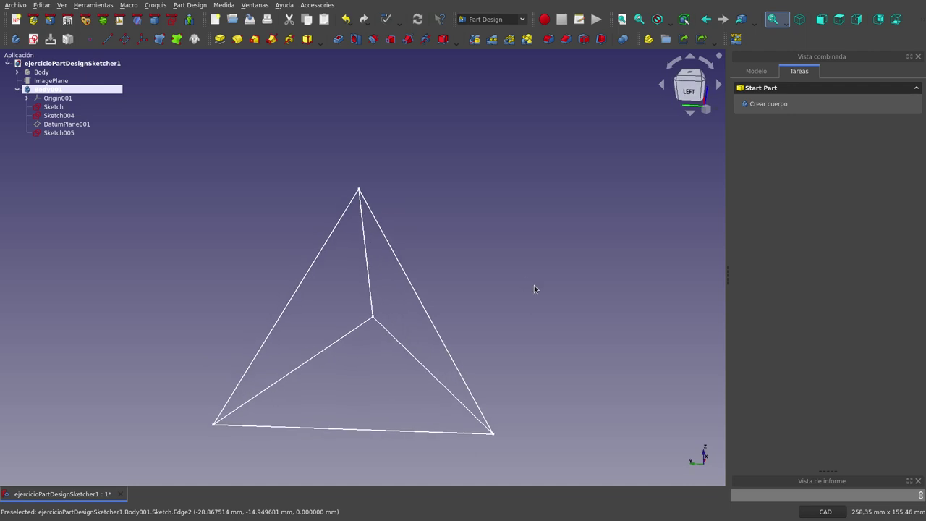
pyautogui.scroll(1, 388, 478)
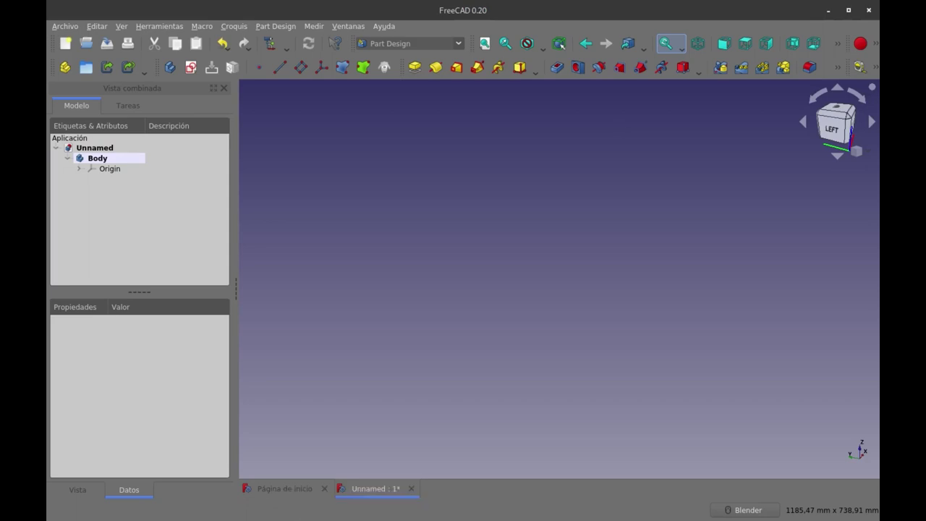
# - Draw the first regular triangle at the origin with a horizontal 100 mm bottom edge
pyautogui.click(479, 236)
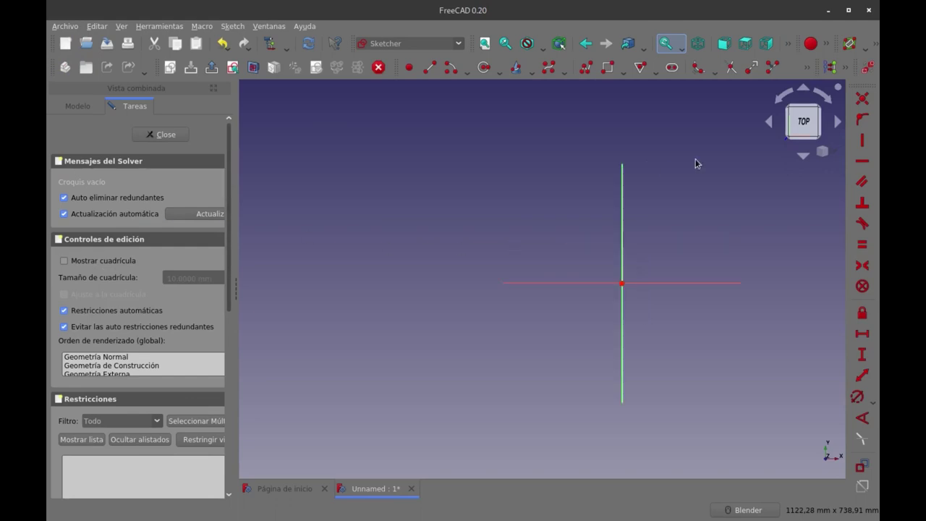
pyautogui.press('space')
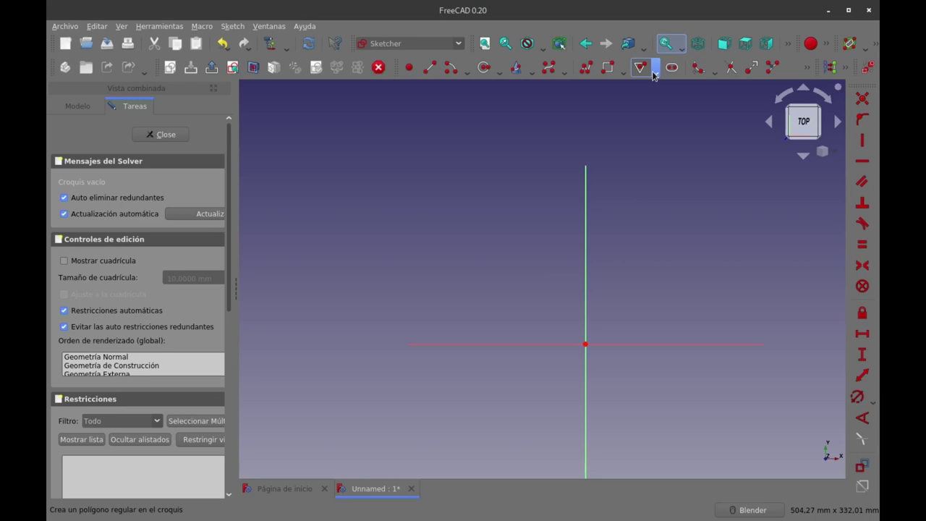
pyautogui.click(653, 75)
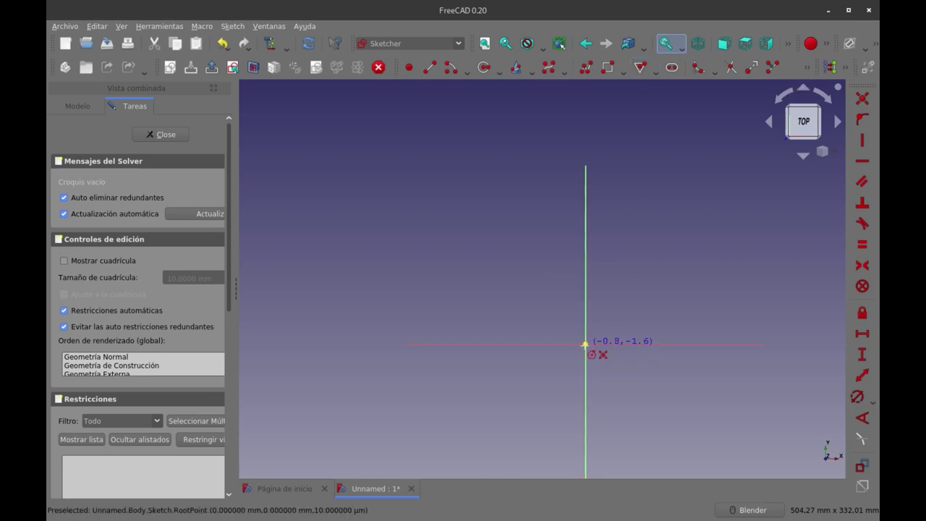
pyautogui.click(586, 345)
pyautogui.click(506, 386)
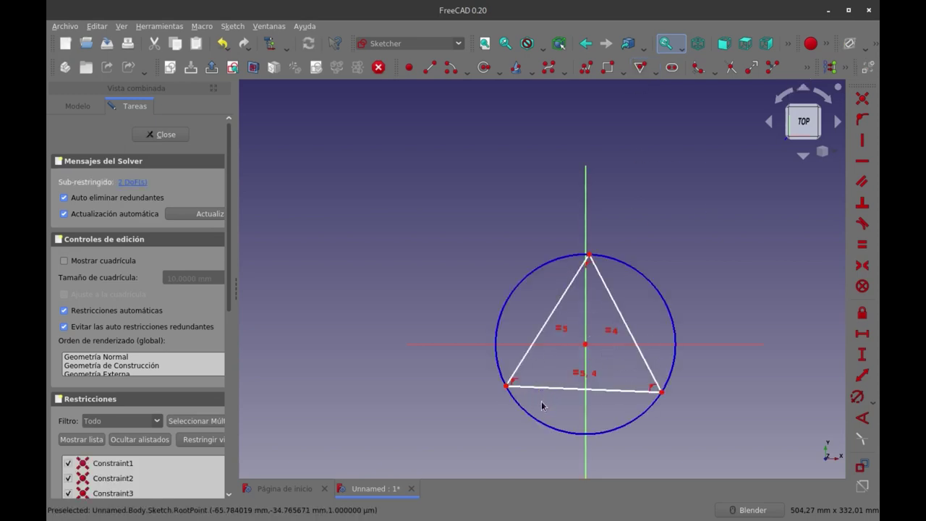
pyautogui.click(543, 388)
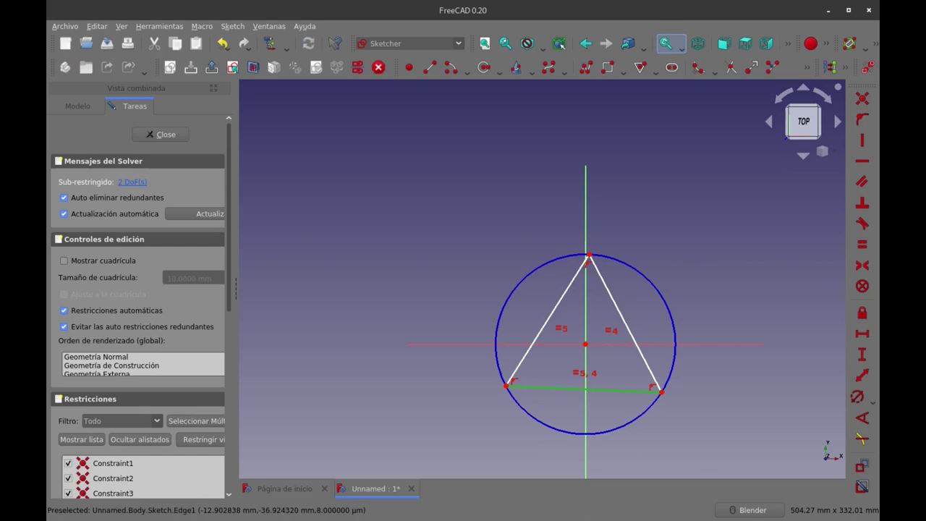
pyautogui.click(861, 165)
pyautogui.click(622, 389)
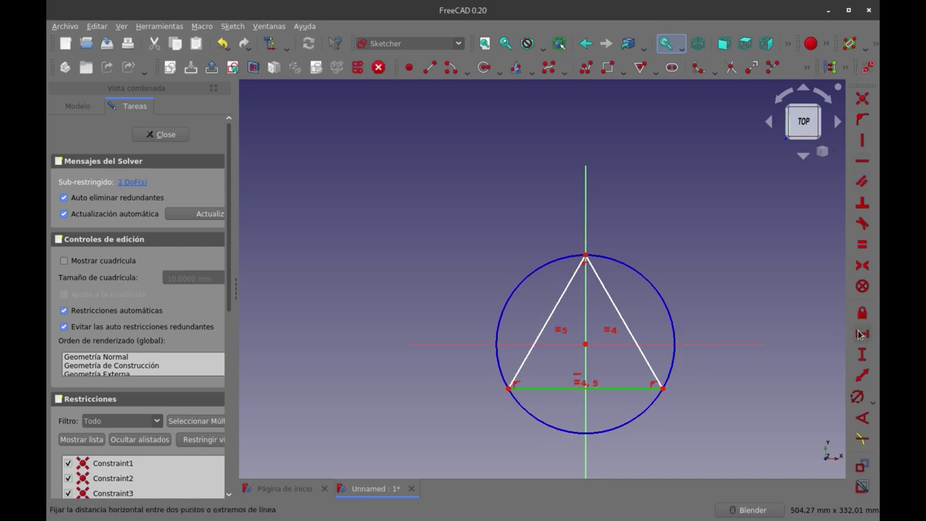
pyautogui.click(860, 333)
pyautogui.write('100')
pyautogui.press('Return')
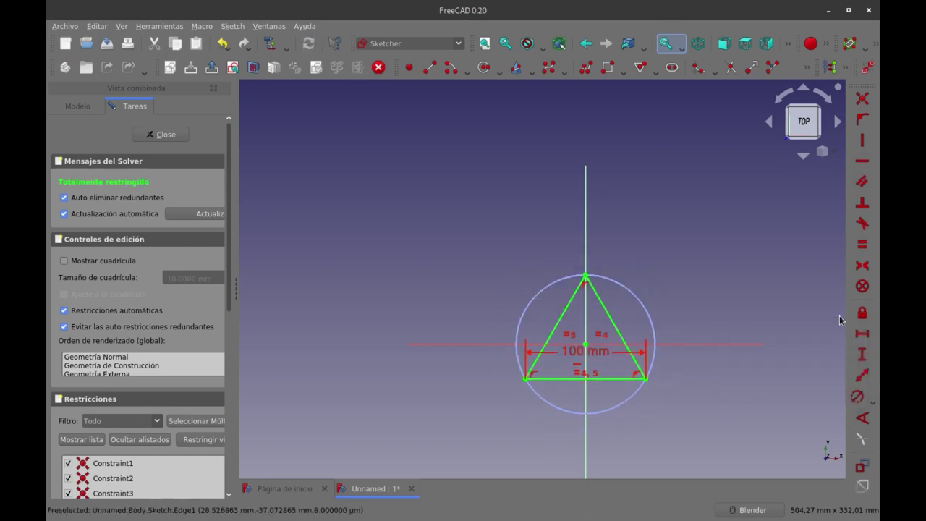
# - Add a second triangle whose corners coincide with the first triangle's top and right corners
pyautogui.scroll(2, 673, 403)
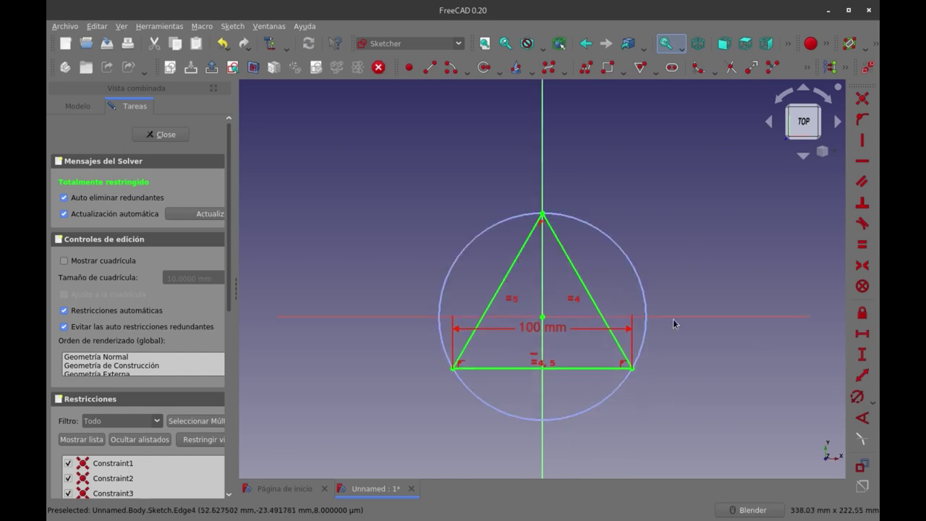
pyautogui.click(641, 67)
pyautogui.click(659, 237)
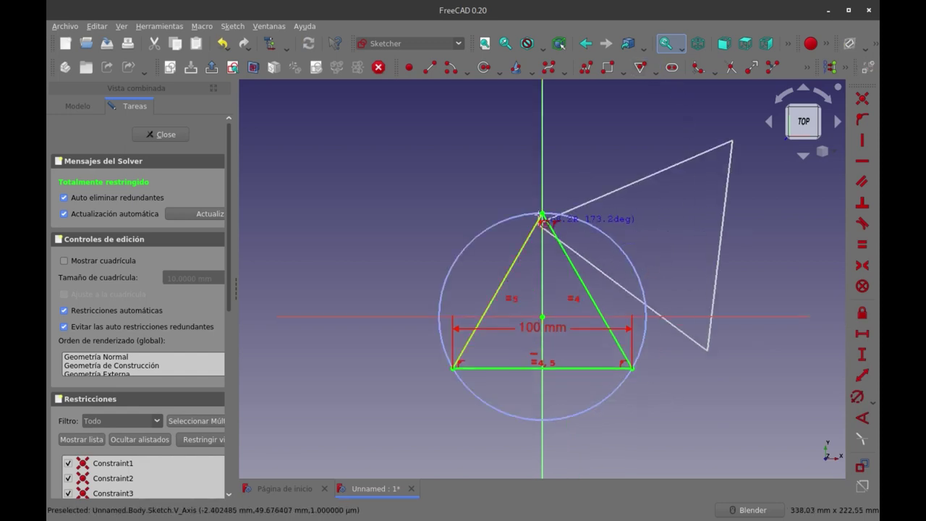
pyautogui.click(575, 196)
pyautogui.rightClick(574, 186)
pyautogui.click(576, 195)
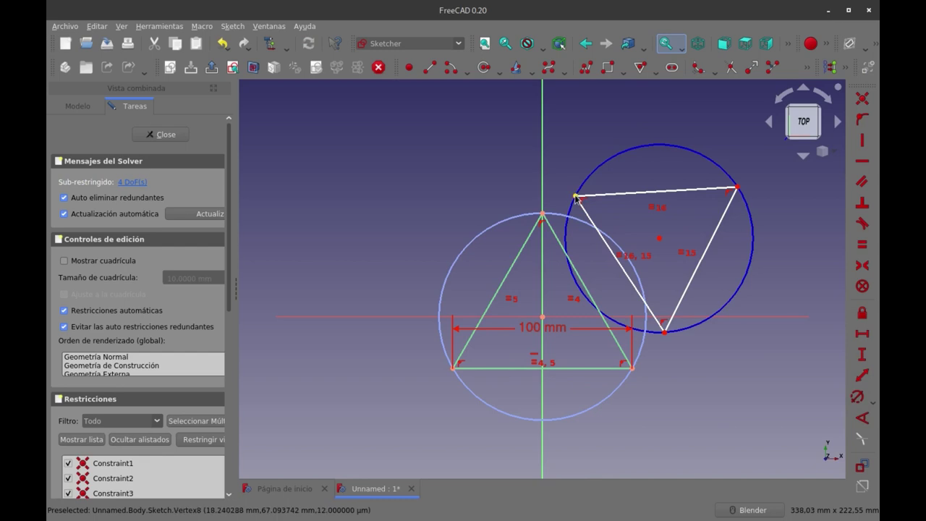
pyautogui.click(542, 213)
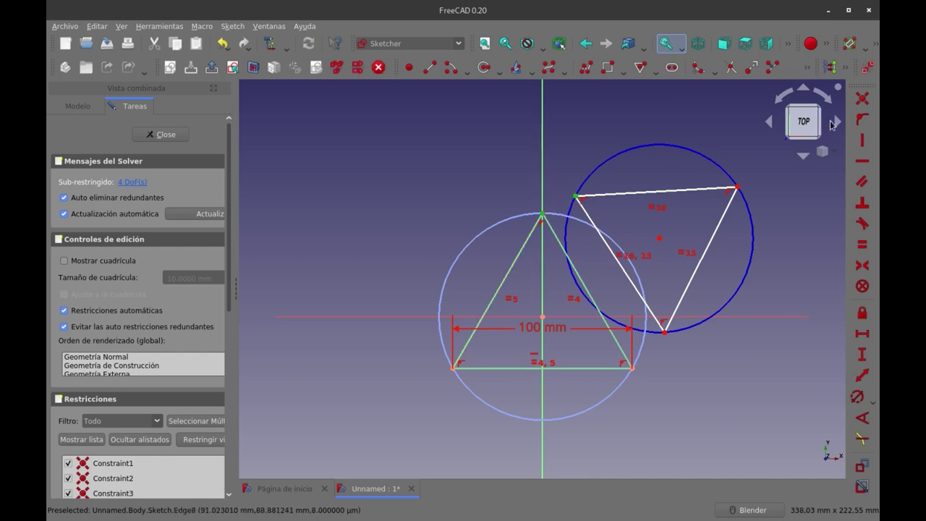
pyautogui.click(862, 119)
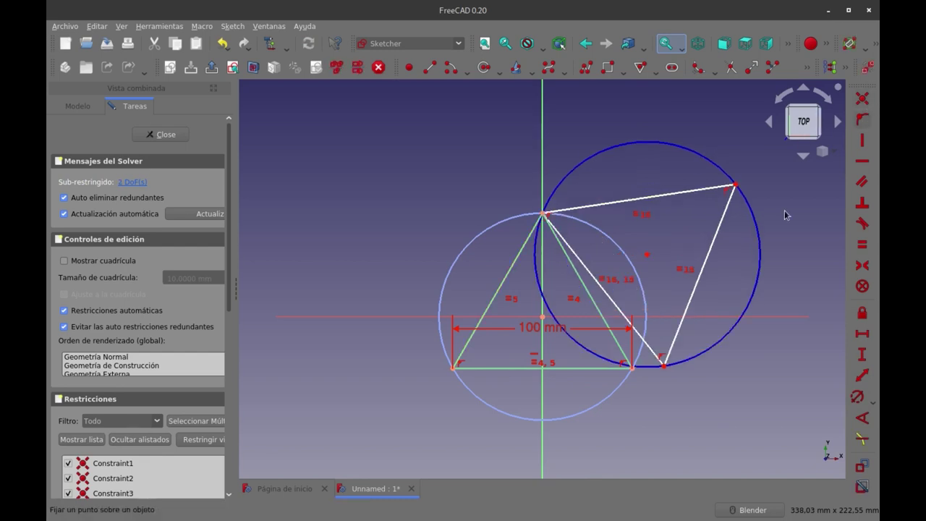
pyautogui.click(664, 366)
pyautogui.click(632, 369)
pyautogui.click(862, 98)
# - Add a third triangle below, joined at the first triangle's left and right corners, and close the sketch
pyautogui.scroll(-2, 680, 145)
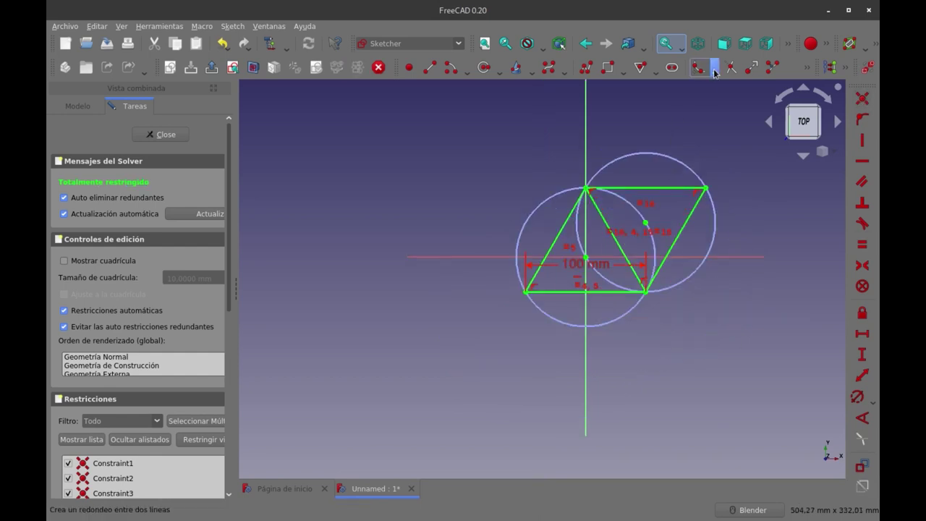
pyautogui.click(638, 67)
pyautogui.click(611, 358)
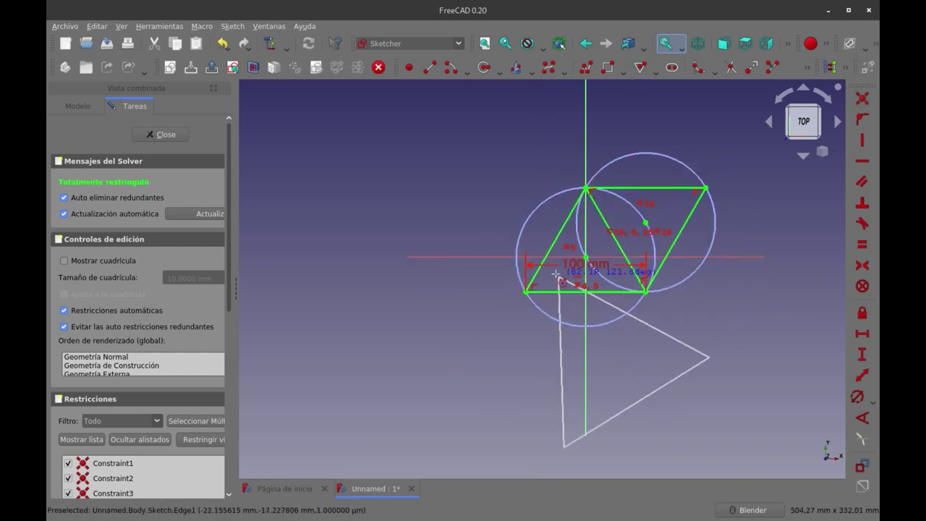
pyautogui.click(518, 313)
pyautogui.click(519, 314)
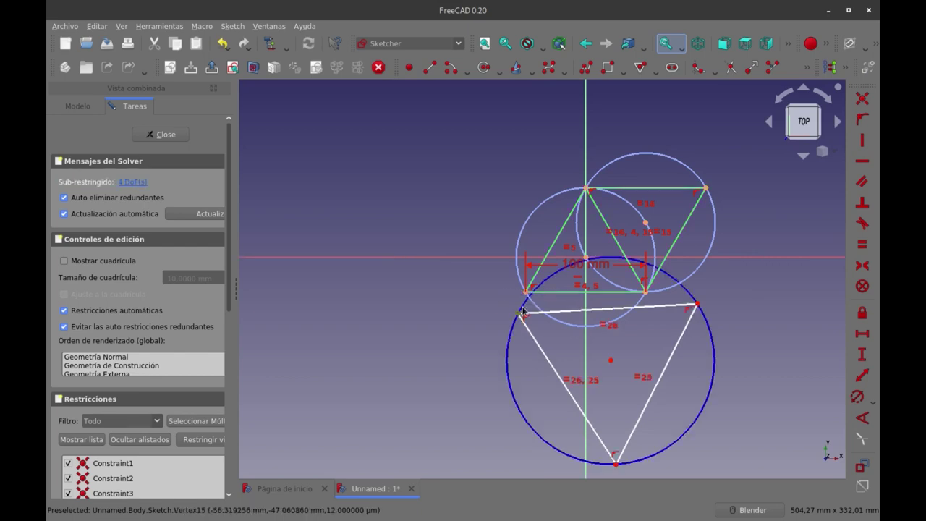
pyautogui.click(526, 292)
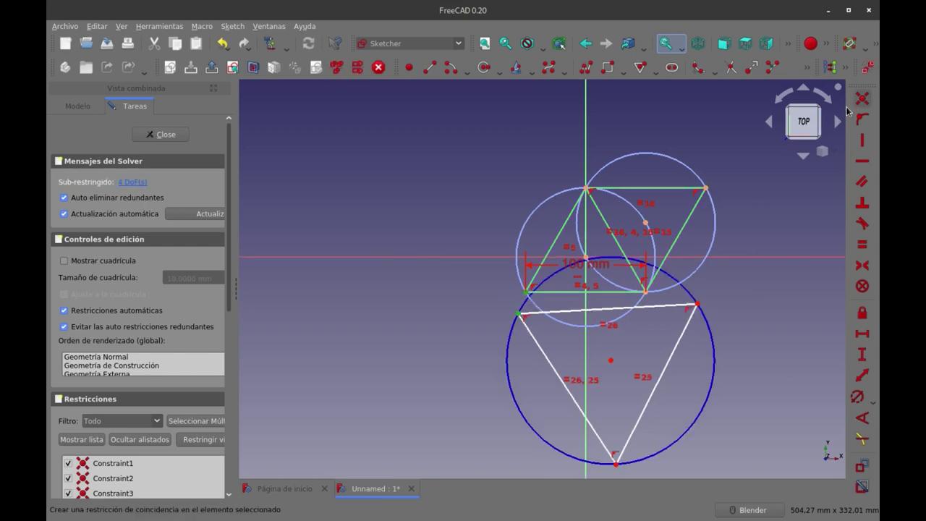
pyautogui.click(862, 97)
pyautogui.click(715, 302)
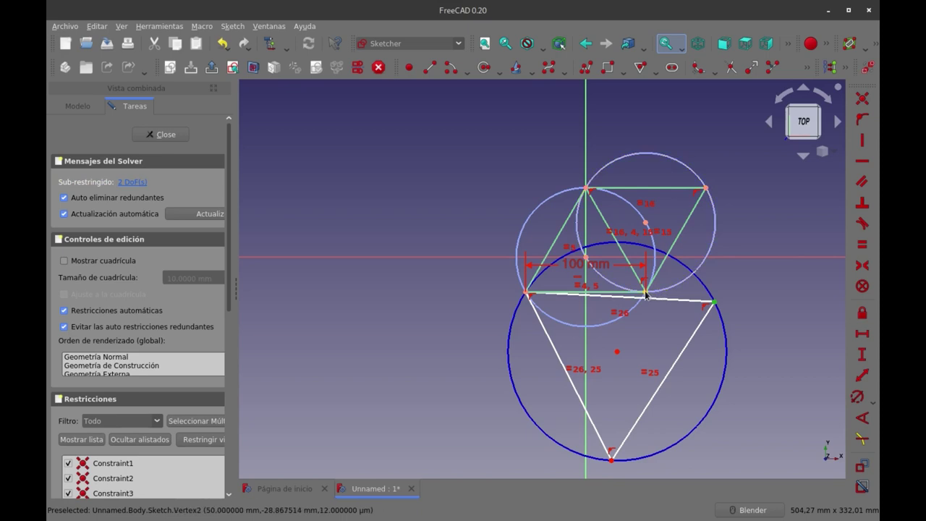
pyautogui.click(645, 292)
pyautogui.click(862, 97)
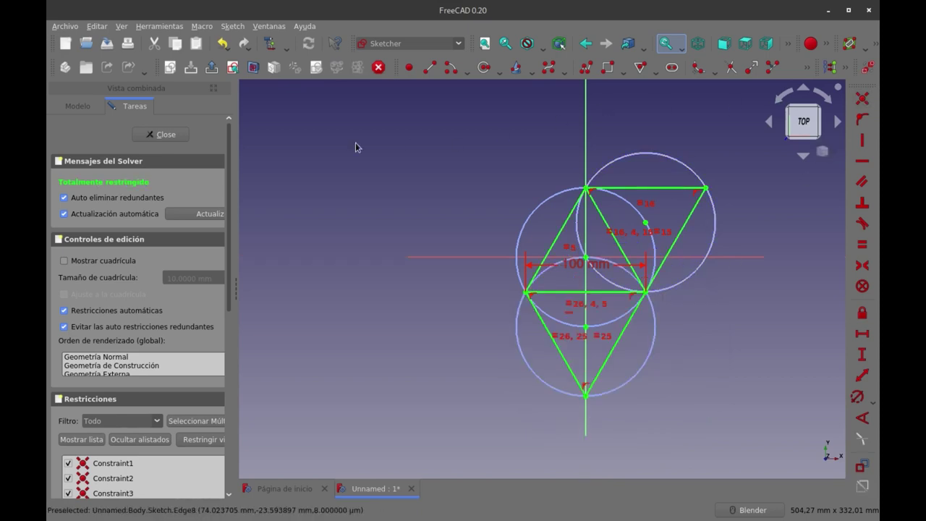
pyautogui.click(150, 136)
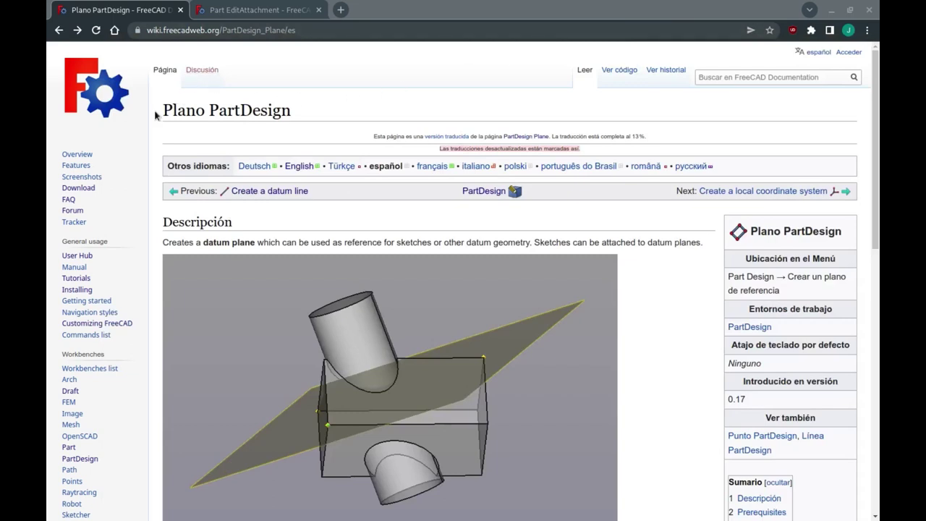
pyautogui.moveTo(156, 113); pyautogui.dragTo(292, 113)
pyautogui.scroll(-2, 325, 156)
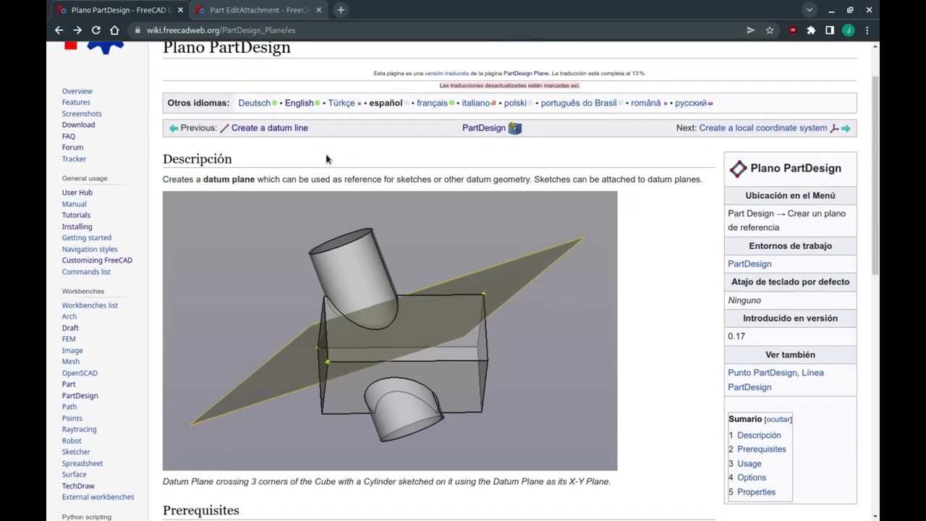
pyautogui.moveTo(207, 120); pyautogui.dragTo(251, 121)
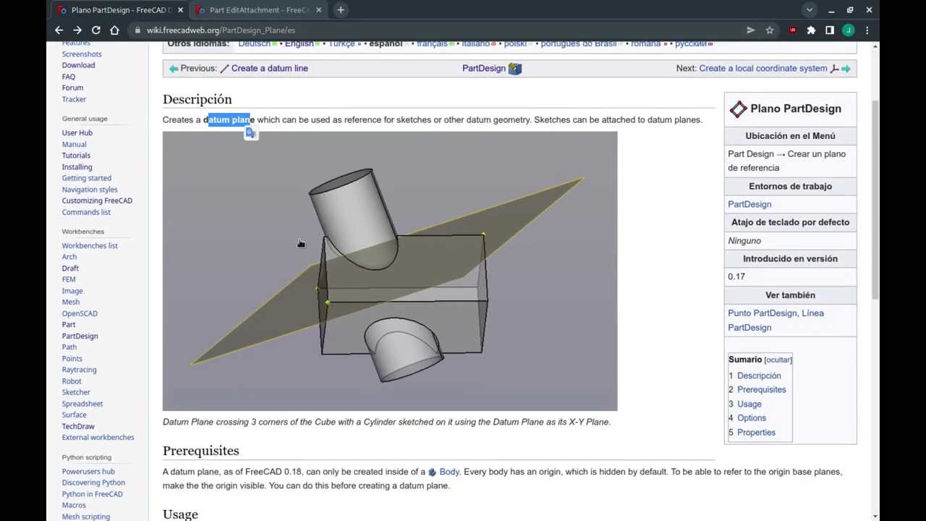
pyautogui.click(451, 407)
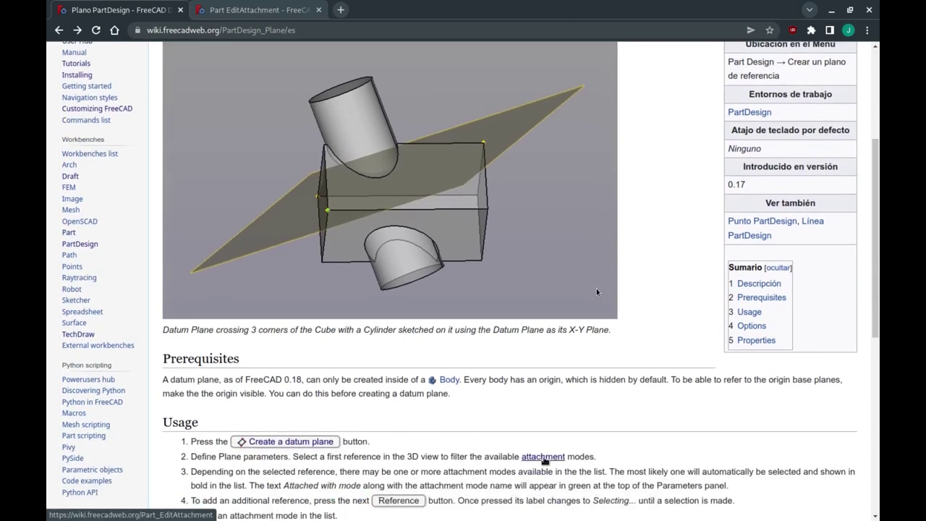
# - Open the Part EditAttachment help page and highlight the Folding mode's required edge order
pyautogui.click(267, 7)
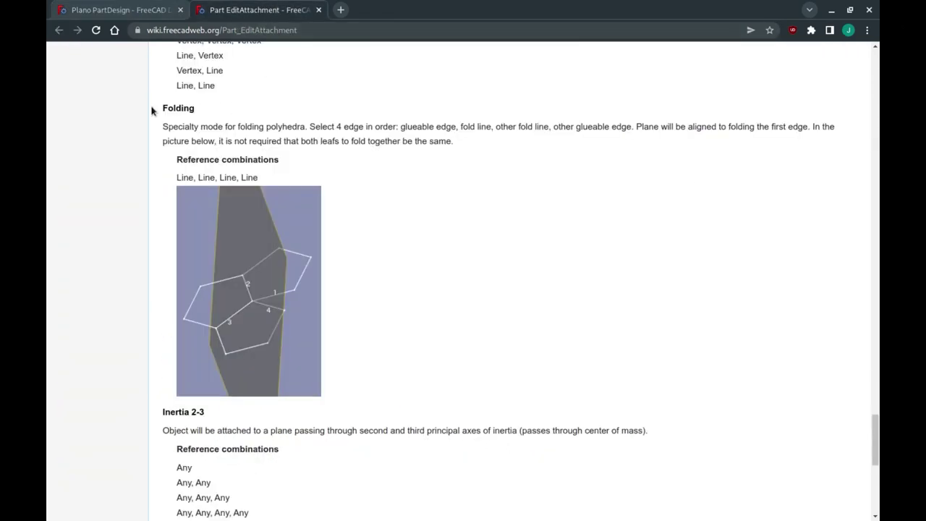
pyautogui.moveTo(154, 113); pyautogui.dragTo(196, 110)
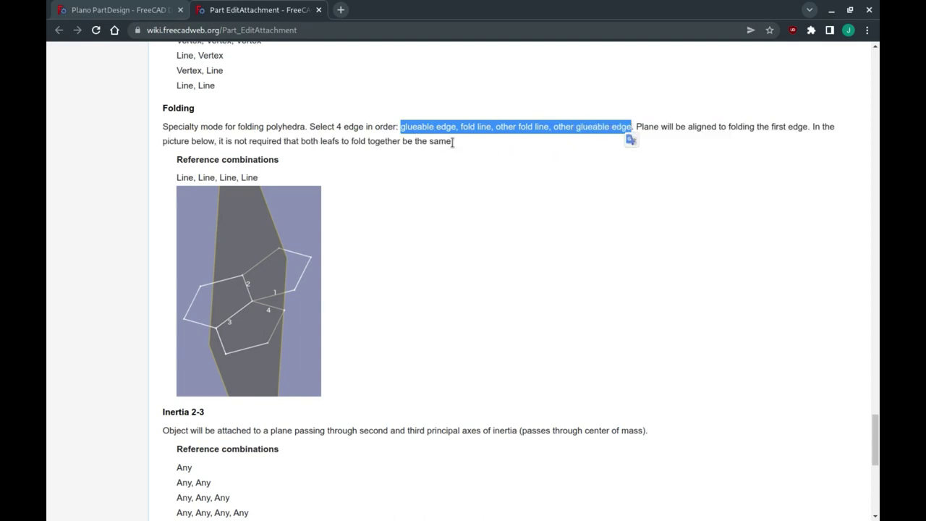
pyautogui.click(544, 153)
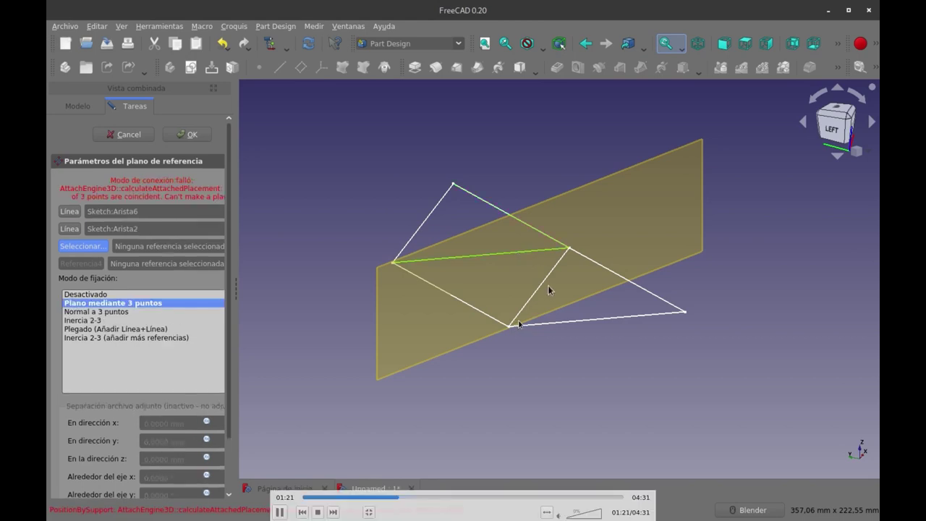
# - Pause the playing recording
pyautogui.press('space')
pyautogui.press('space')
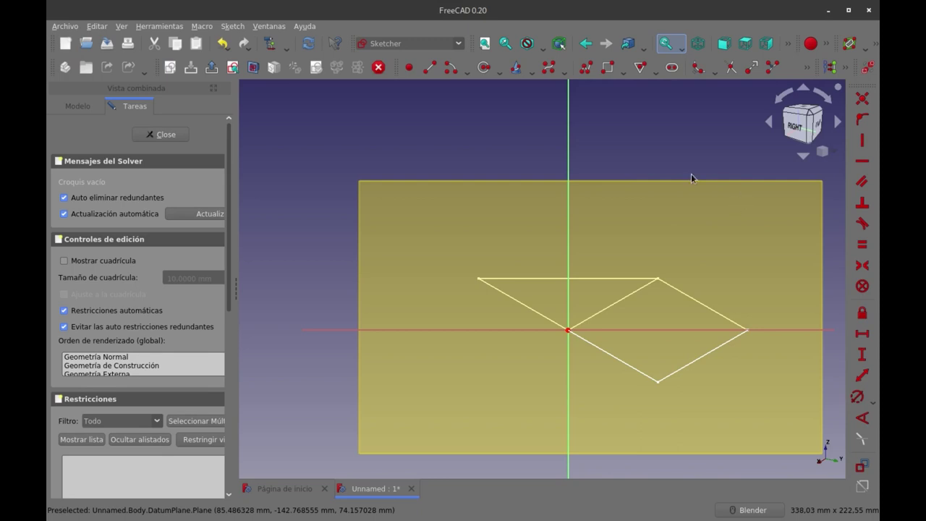
# - Link the base sketch's right corner as external geometry and draw a triangle cornered at the origin
pyautogui.click(809, 69)
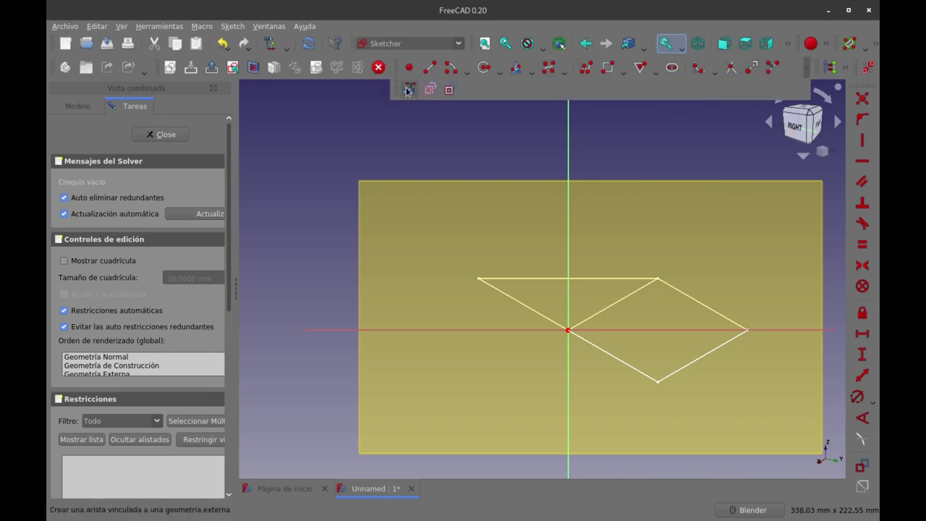
pyautogui.click(406, 91)
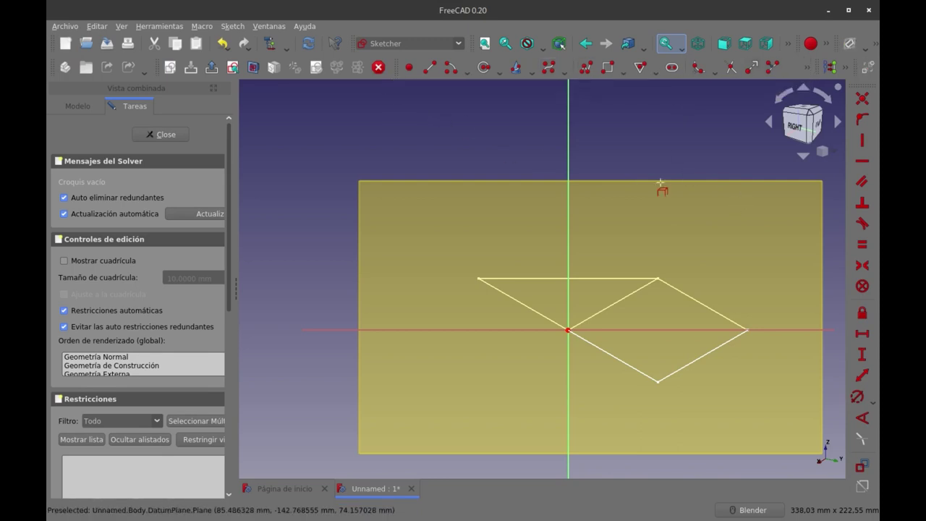
pyautogui.click(747, 330)
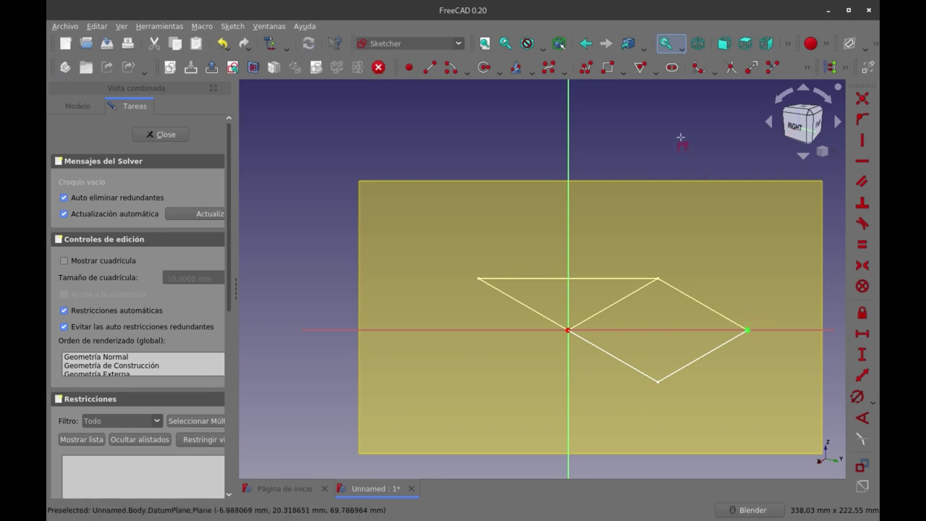
pyautogui.click(640, 68)
pyautogui.click(639, 255)
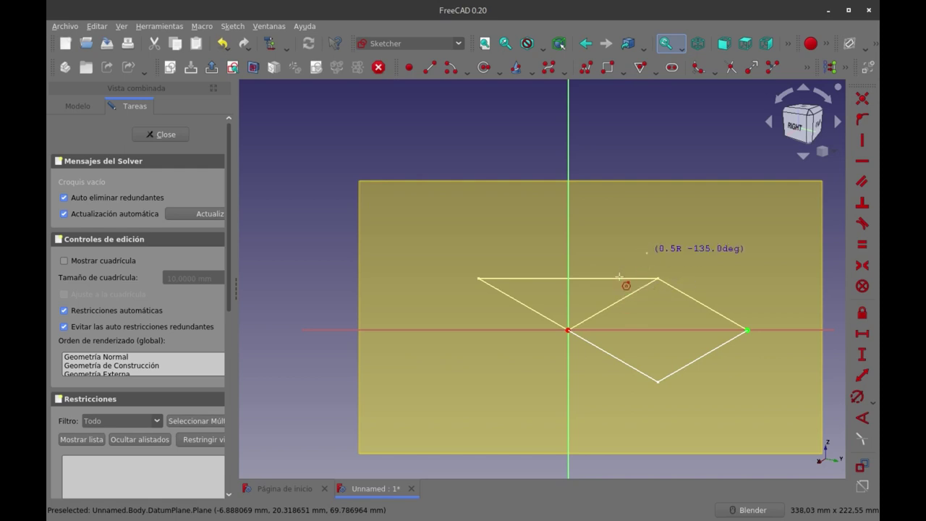
pyautogui.click(568, 330)
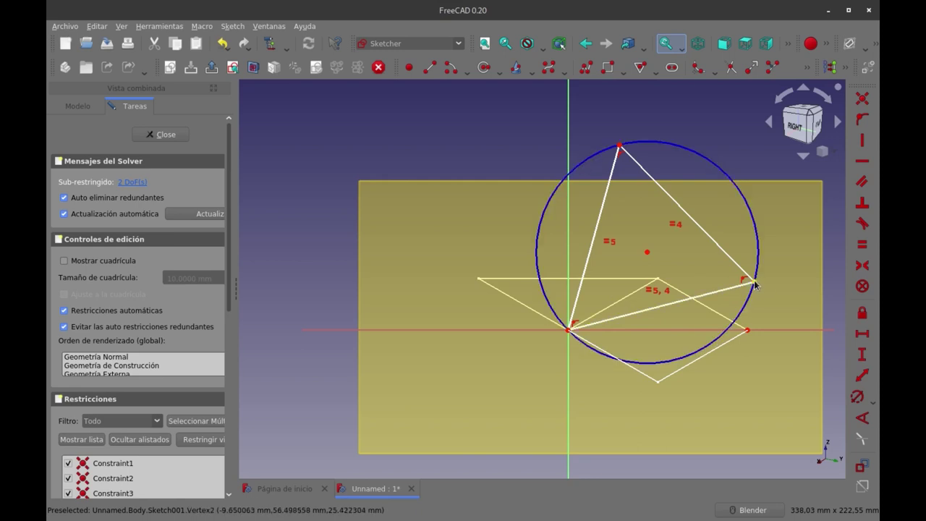
# - Make the triangle's corner coincident with the linked right corner point and close the sketch
pyautogui.click(750, 330)
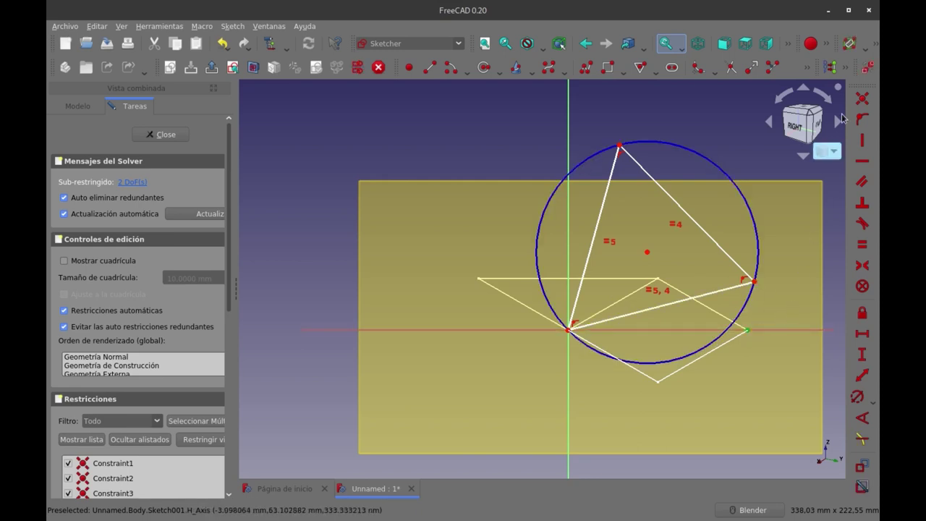
pyautogui.click(860, 99)
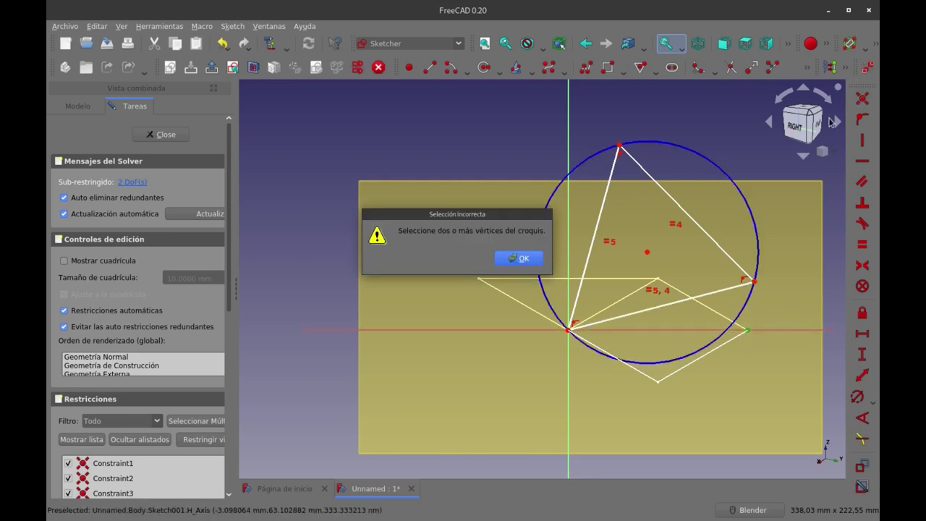
pyautogui.click(535, 258)
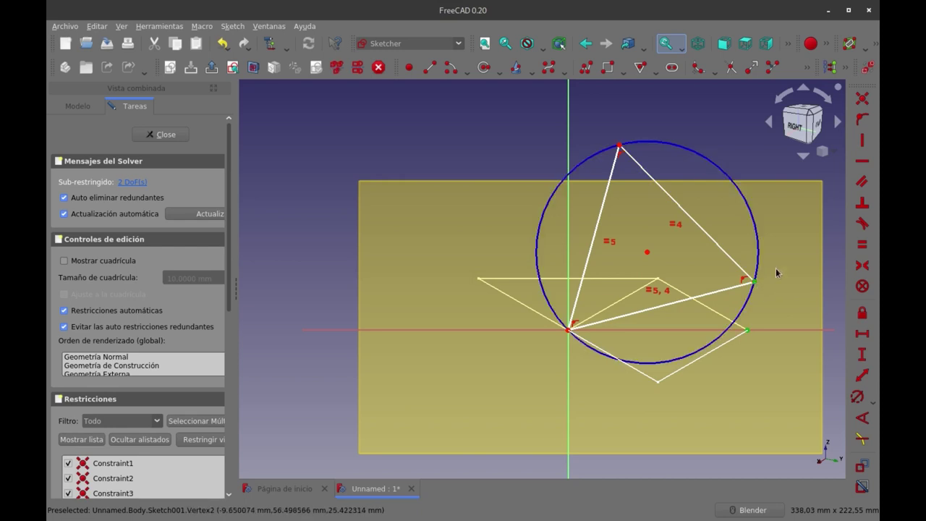
pyautogui.click(862, 98)
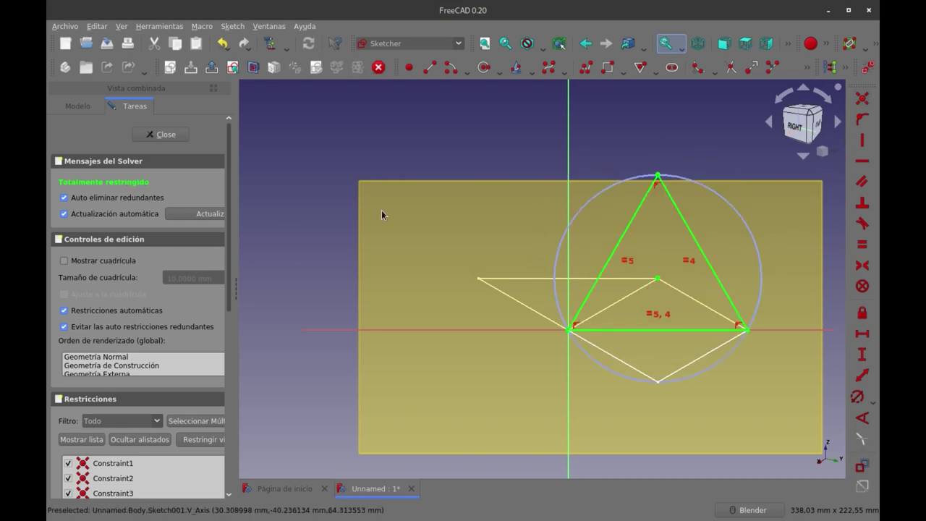
pyautogui.click(166, 135)
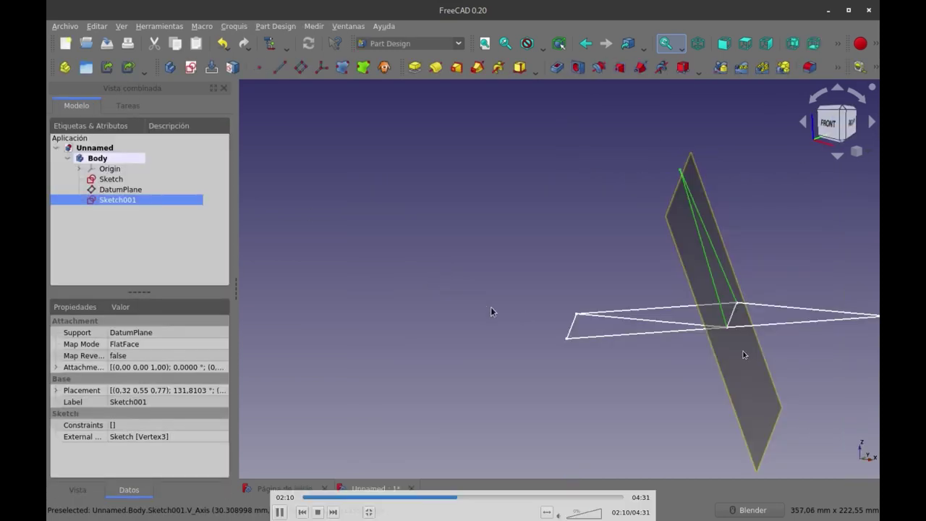
# - Hide the first datum plane and orbit to view the sketches sideways
pyautogui.scroll(-3, 490, 311)
pyautogui.scroll(3, 518, 292)
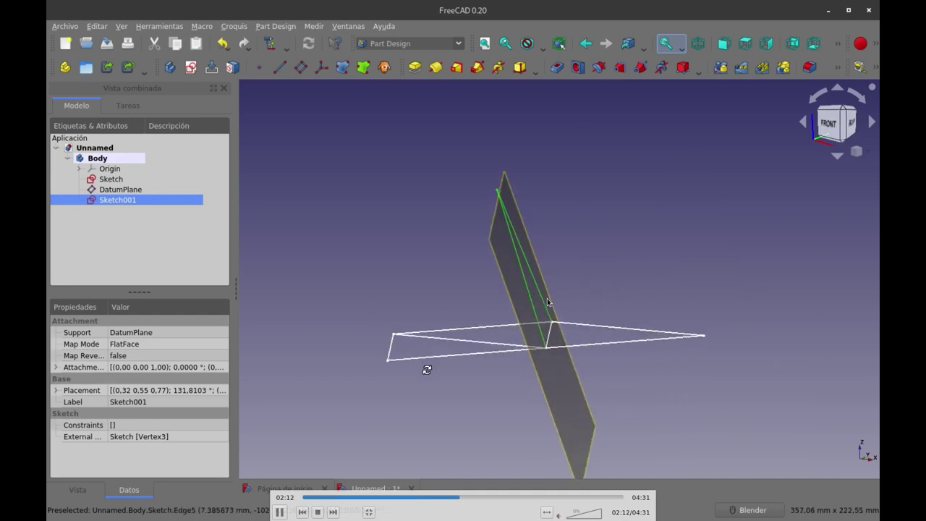
pyautogui.moveTo(427, 370)
pyautogui.mouseDown(button='middle')
pyautogui.moveTo(451, 385)
pyautogui.moveTo(406, 381)
pyautogui.moveTo(432, 381)
pyautogui.moveTo(414, 374)
pyautogui.mouseUp(button='middle')
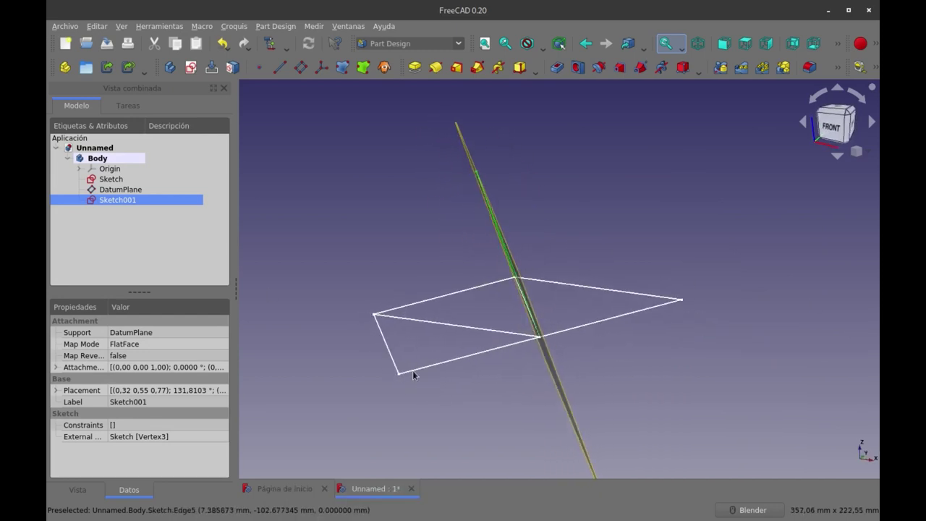
pyautogui.click(120, 189)
pyautogui.press('space')
pyautogui.moveTo(554, 239)
pyautogui.mouseDown(button='middle')
pyautogui.moveTo(567, 260)
pyautogui.moveTo(550, 254)
pyautogui.moveTo(558, 254)
pyautogui.mouseUp(button='middle')
pyautogui.click(114, 229)
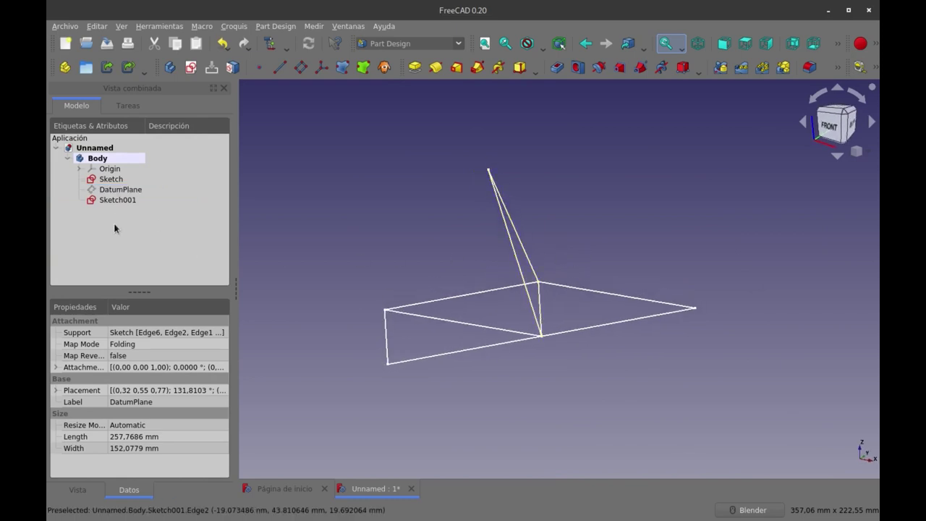
# - Create a three-points datum plane through two base sketch corners and the triangle's top corner
pyautogui.click(301, 66)
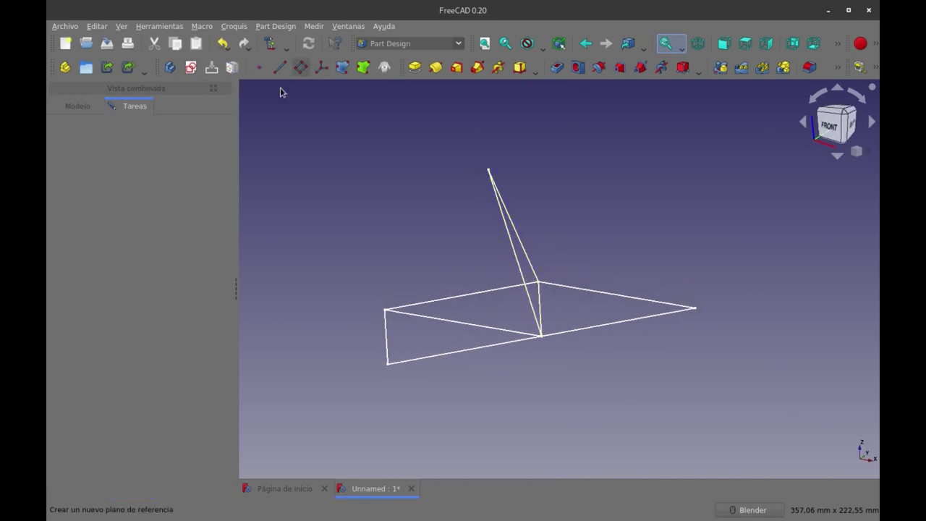
pyautogui.scroll(-2, 145, 313)
pyautogui.scroll(-1, 145, 314)
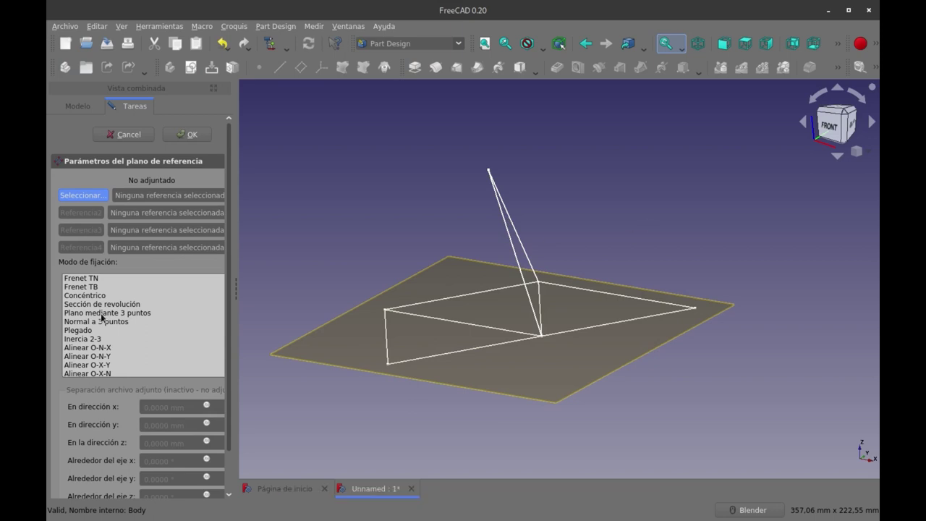
pyautogui.click(89, 313)
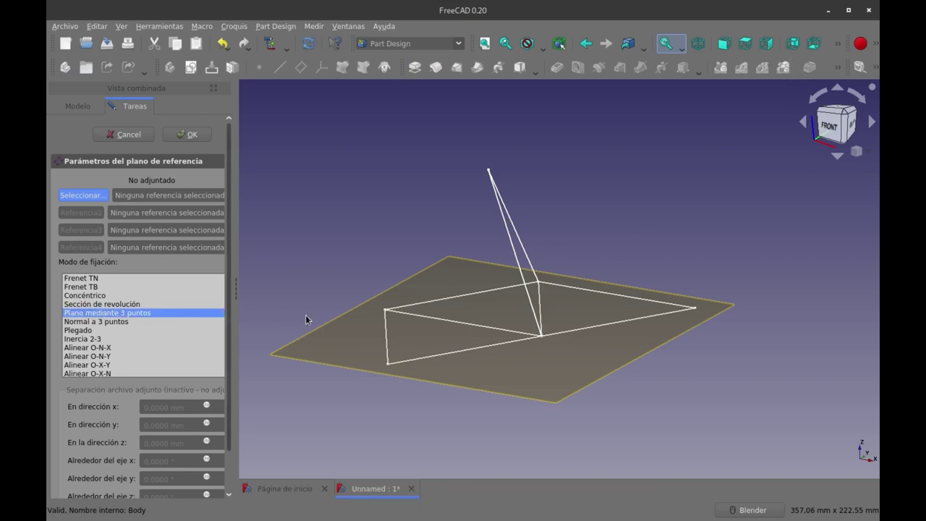
pyautogui.click(542, 337)
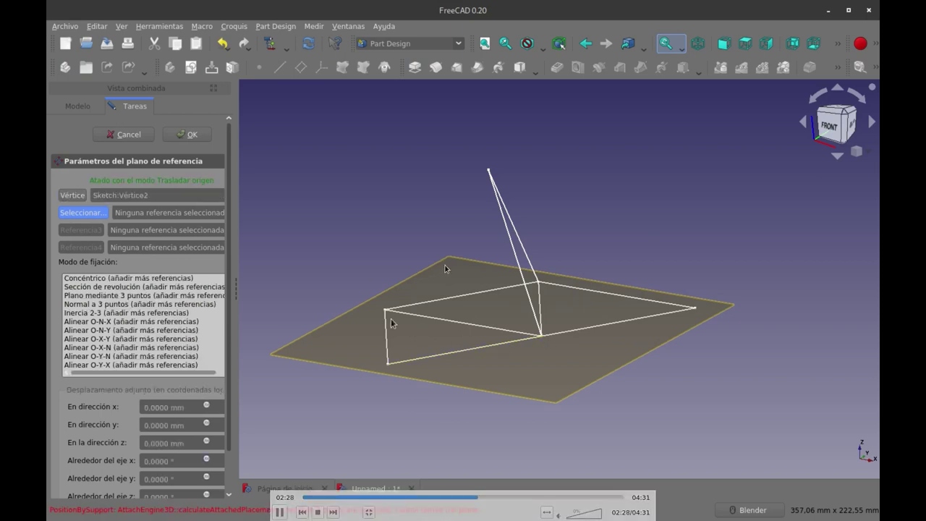
pyautogui.click(385, 311)
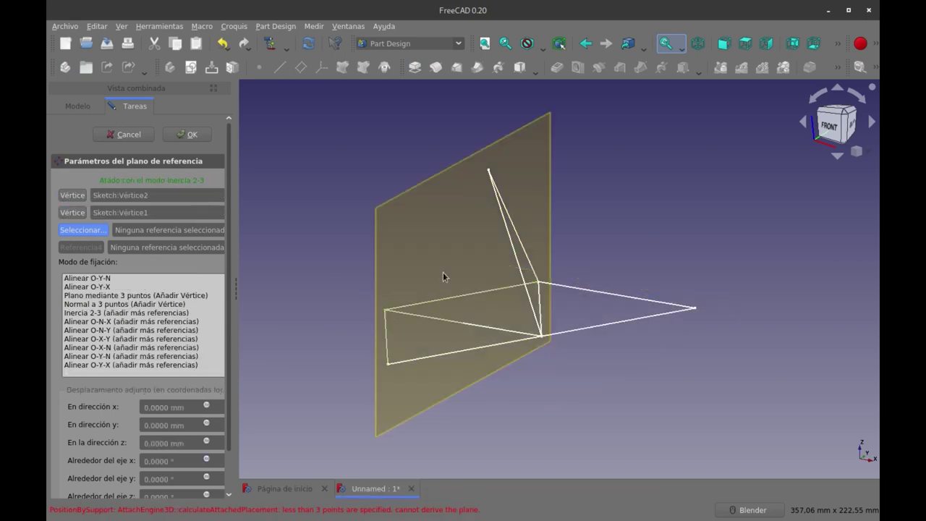
pyautogui.click(490, 174)
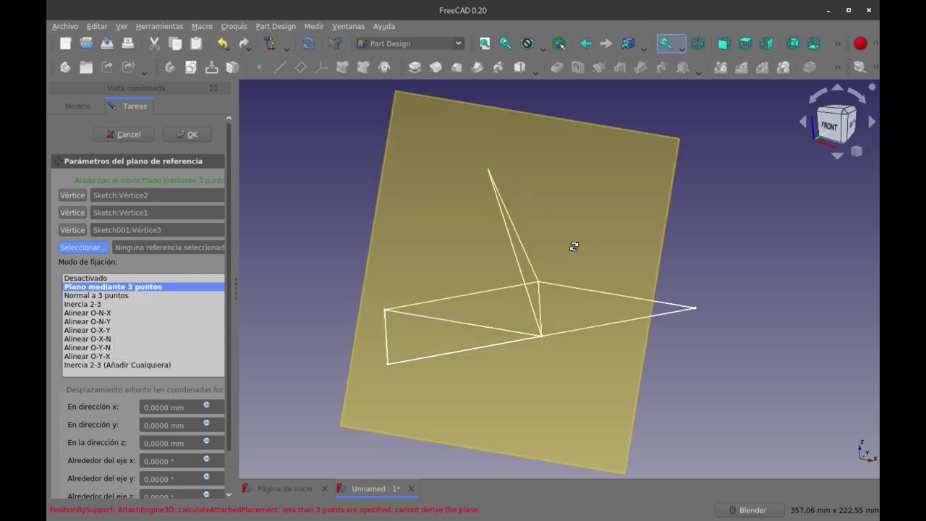
pyautogui.moveTo(574, 247); pyautogui.dragTo(460, 258, button='middle')
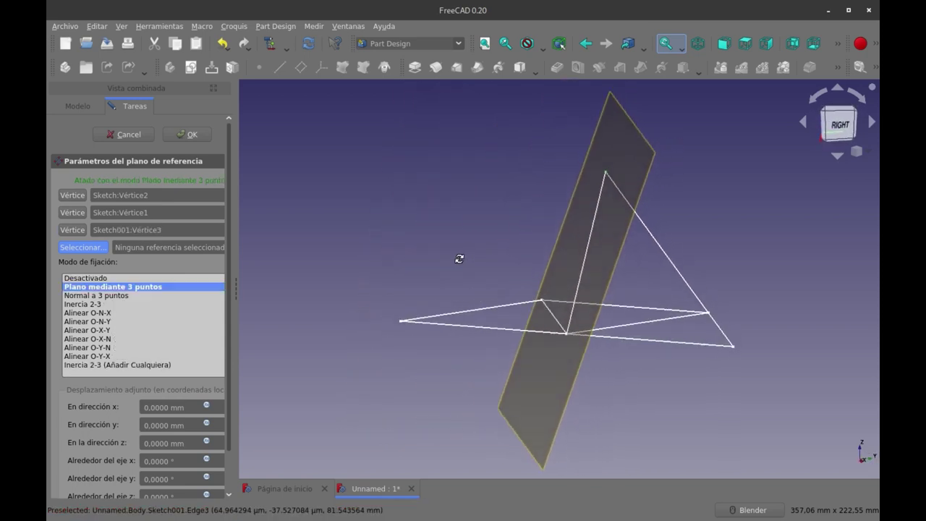
pyautogui.click(187, 135)
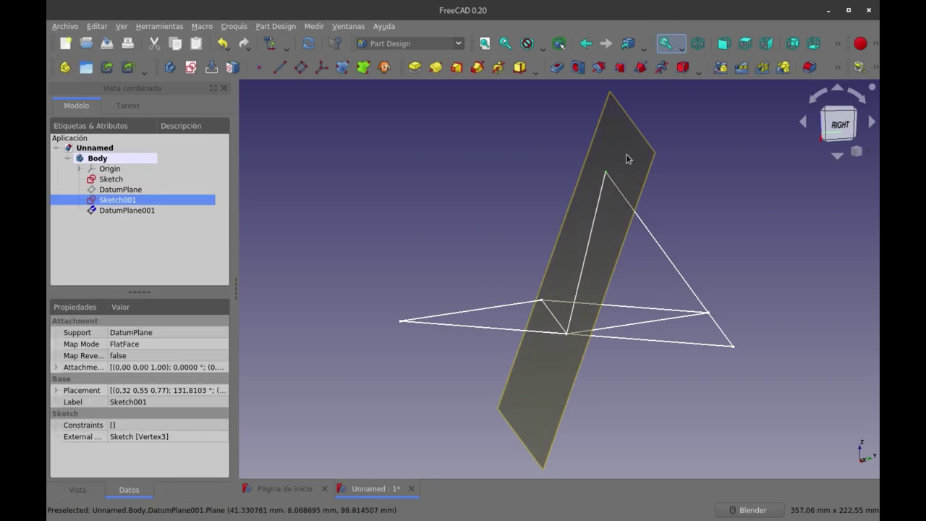
pyautogui.click(627, 159)
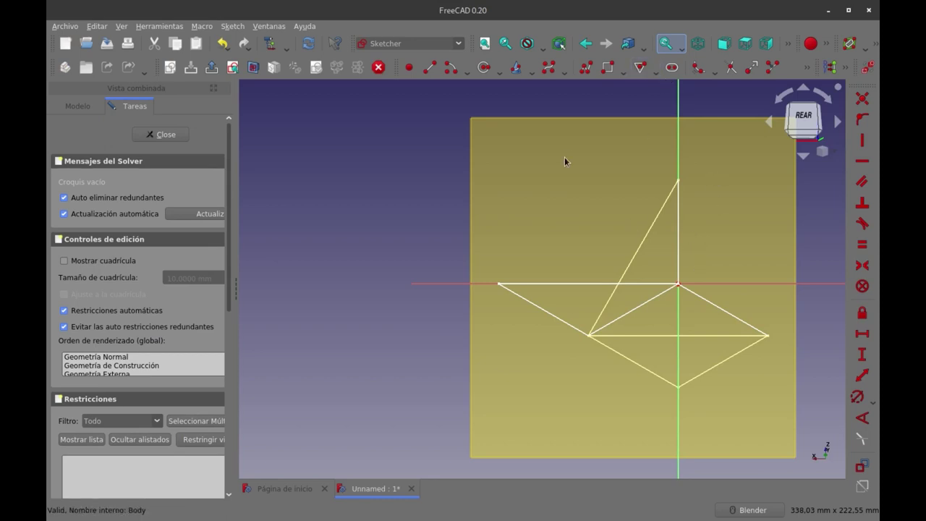
# - Link a lower-left wireframe corner, draw a triangle centred at the origin ending on it, and leave the sketch
pyautogui.click(807, 68)
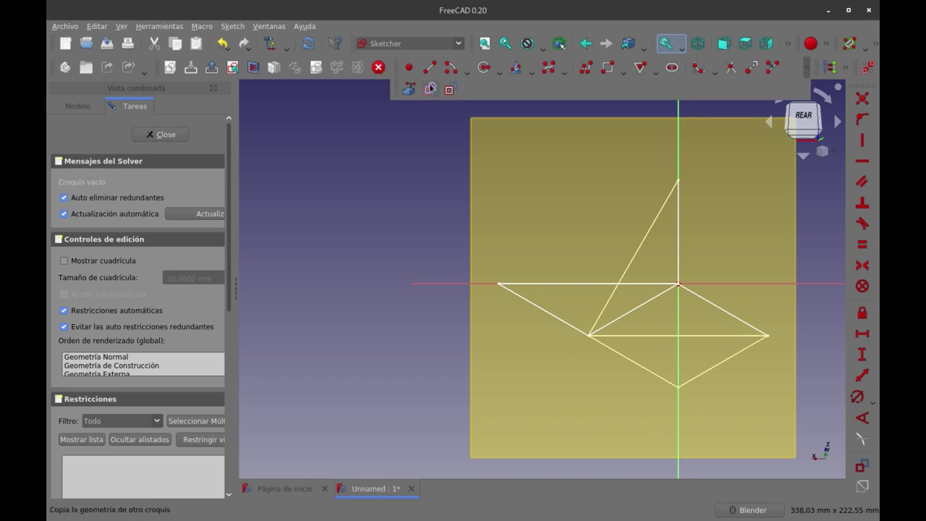
pyautogui.click(408, 89)
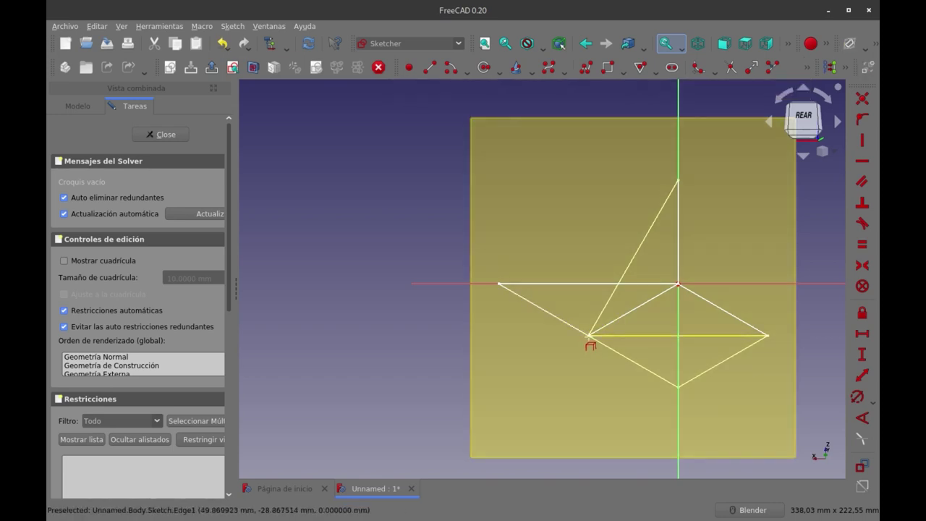
pyautogui.click(588, 335)
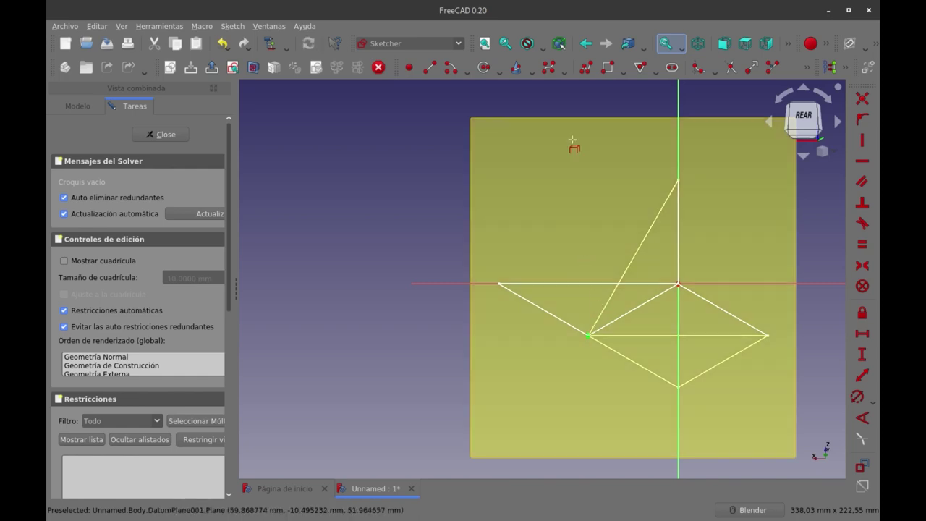
pyautogui.click(641, 67)
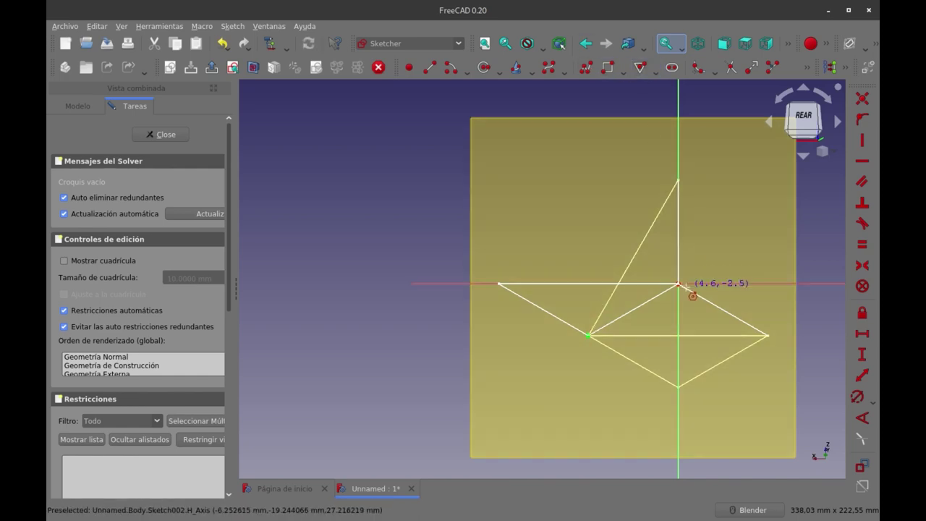
pyautogui.click(678, 283)
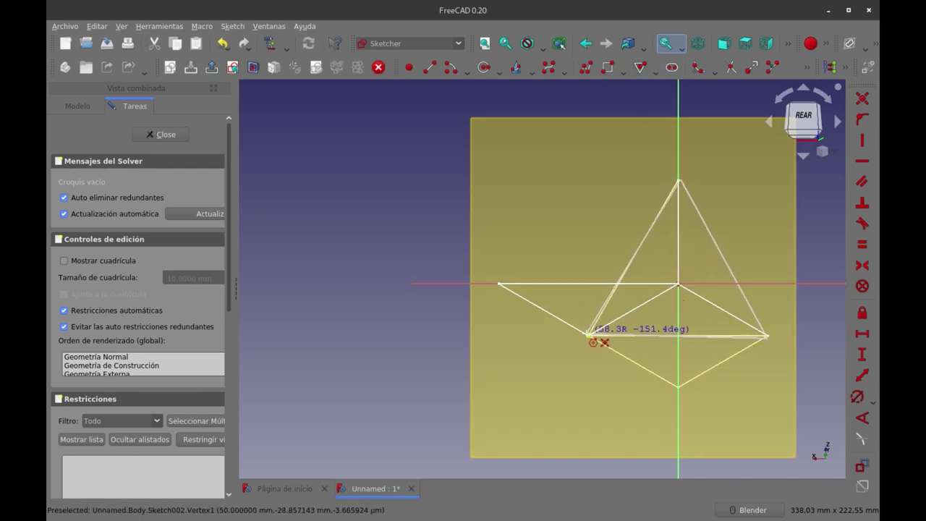
pyautogui.click(589, 335)
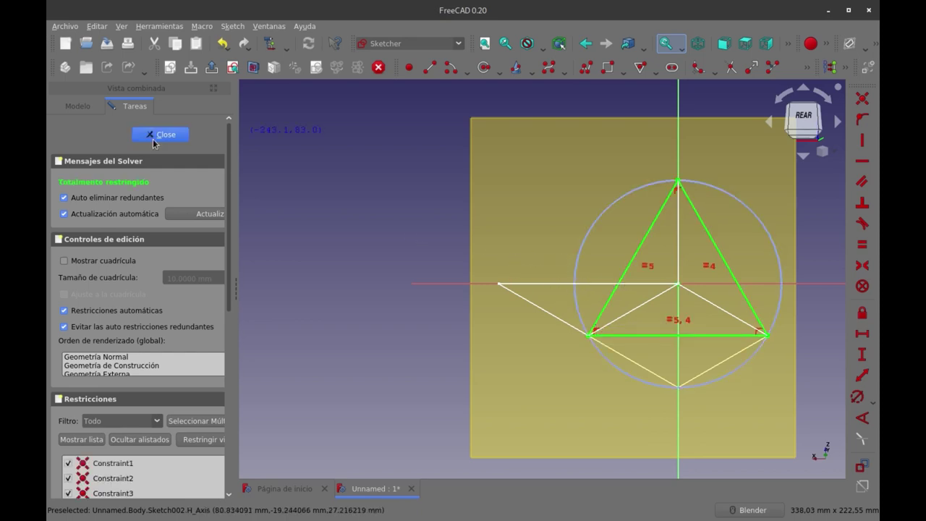
pyautogui.press('Escape')
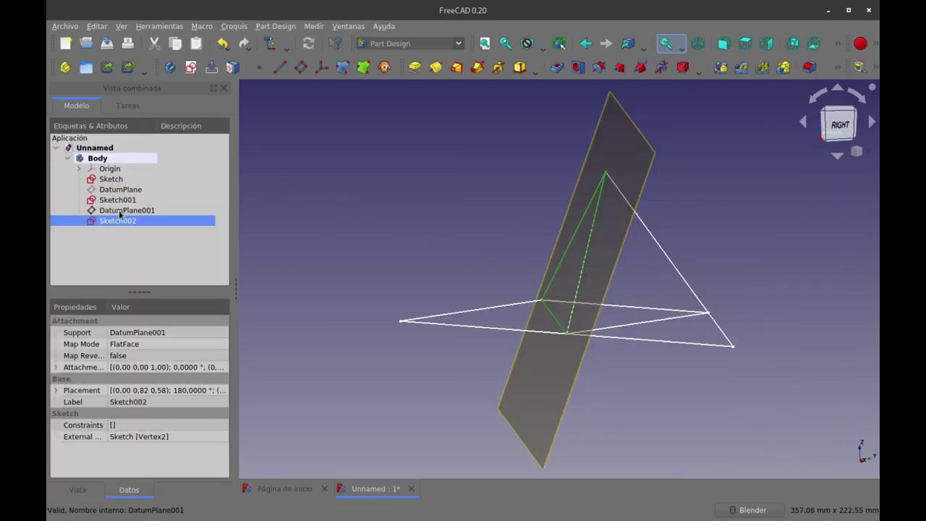
# - Hide DatumPlane001 and orbit the wireframe to a front-on view
pyautogui.click(121, 210)
pyautogui.press('space')
pyautogui.moveTo(567, 263)
pyautogui.mouseDown(button='middle')
pyautogui.moveTo(614, 304)
pyautogui.moveTo(651, 314)
pyautogui.moveTo(668, 345)
pyautogui.moveTo(639, 309)
pyautogui.moveTo(550, 275)
pyautogui.mouseUp(button='middle')
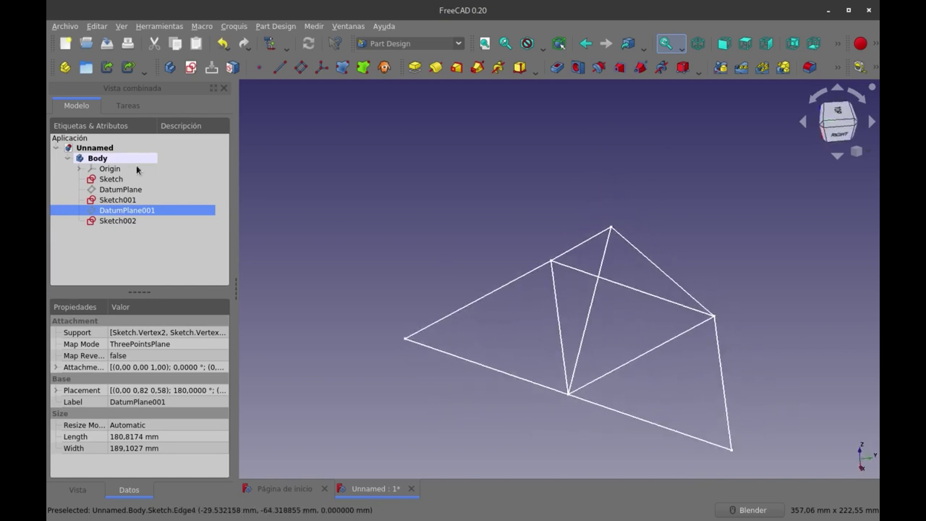
# - Toggle the base Sketch's visibility while orbiting to inspect the tetrahedron wireframe
pyautogui.click(109, 179)
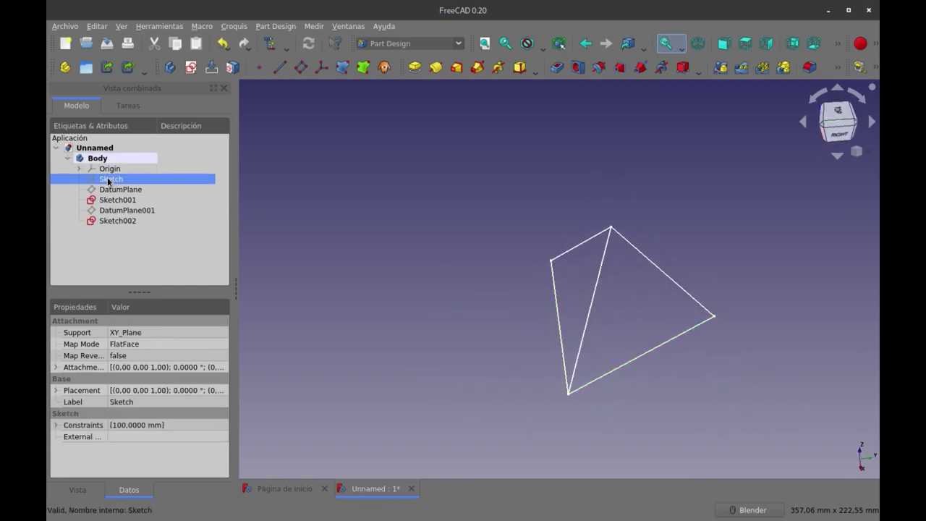
pyautogui.moveTo(437, 271)
pyautogui.mouseDown(button='middle')
pyautogui.moveTo(500, 180)
pyautogui.moveTo(488, 176)
pyautogui.moveTo(465, 205)
pyautogui.moveTo(497, 239)
pyautogui.moveTo(561, 250)
pyautogui.moveTo(736, 244)
pyautogui.moveTo(661, 259)
pyautogui.mouseUp(button='middle')
pyautogui.scroll(-3, 579, 253)
pyautogui.scroll(3, 346, 207)
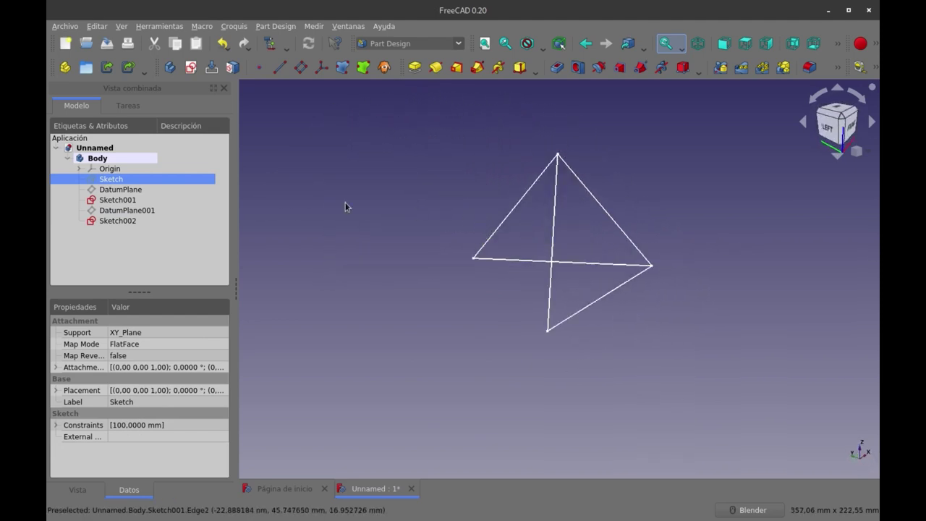
pyautogui.click(109, 170)
pyautogui.click(109, 181)
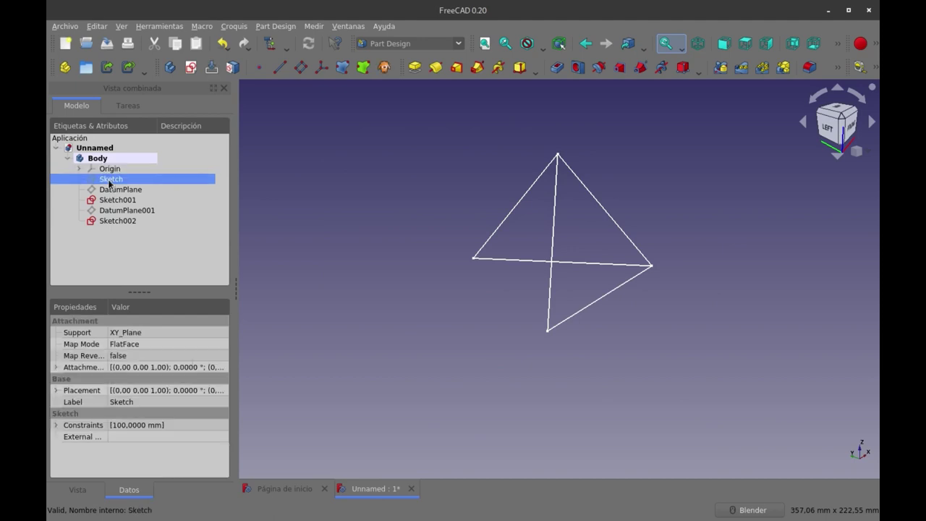
pyautogui.press('space')
pyautogui.moveTo(566, 310)
pyautogui.mouseDown(button='middle')
pyautogui.moveTo(566, 288)
pyautogui.moveTo(558, 289)
pyautogui.mouseUp(button='middle')
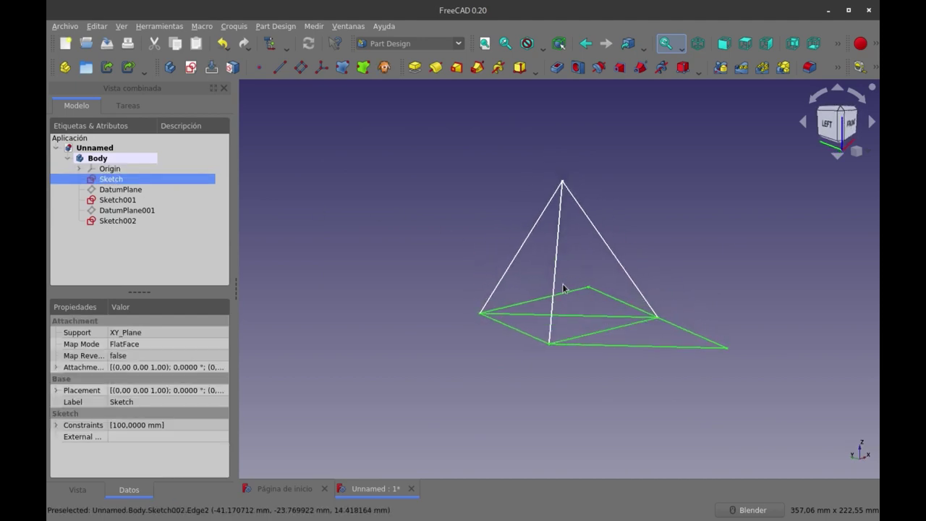
pyautogui.click(91, 249)
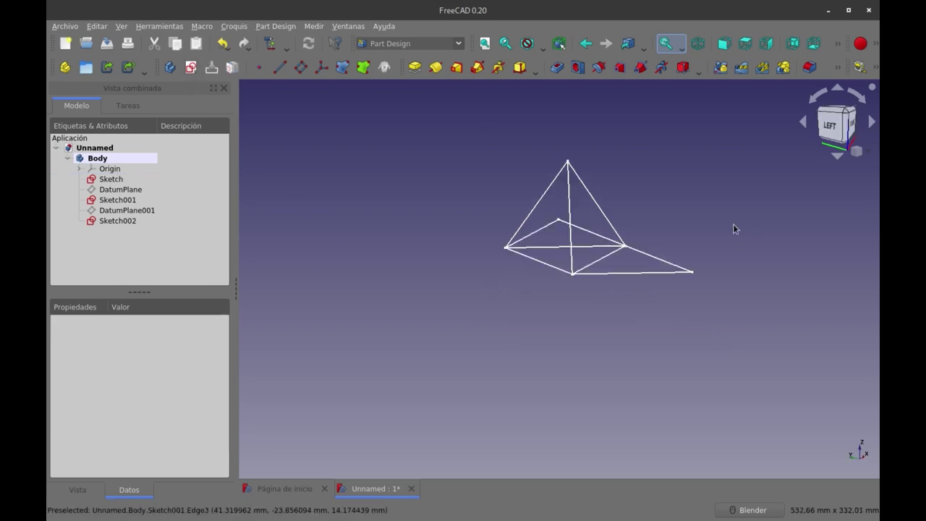
pyautogui.click(117, 179)
pyautogui.press('space')
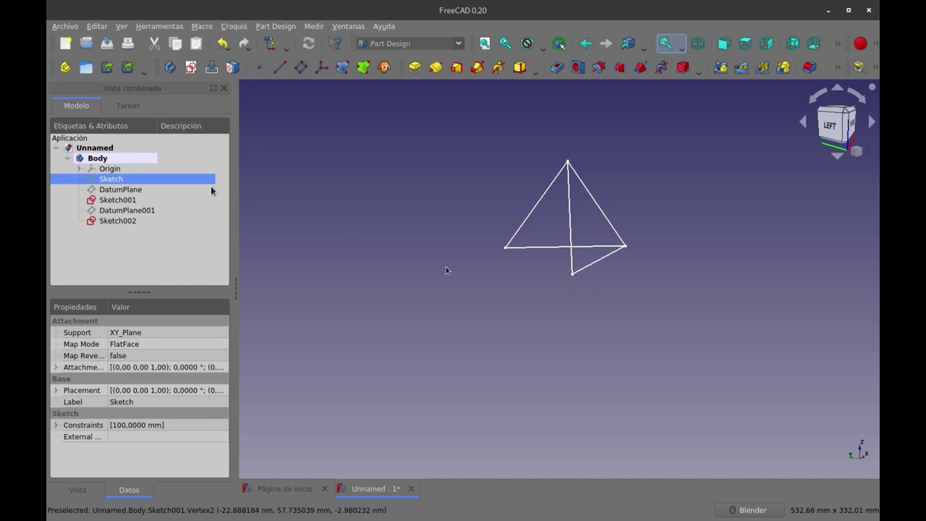
pyautogui.press('space')
pyautogui.click(116, 238)
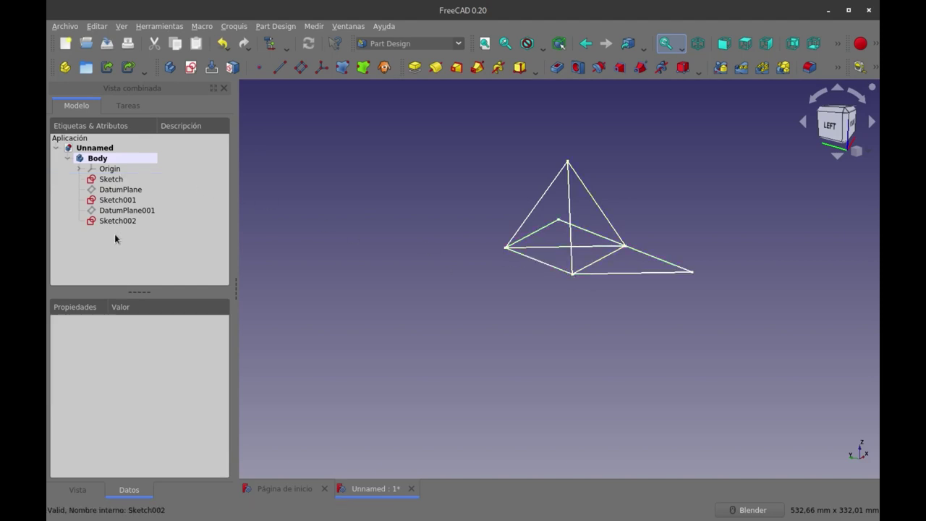
# - Create DatumPlane002 in three-points mode through the pyramid apex and two base corners
pyautogui.click(298, 72)
pyautogui.scroll(-2, 119, 310)
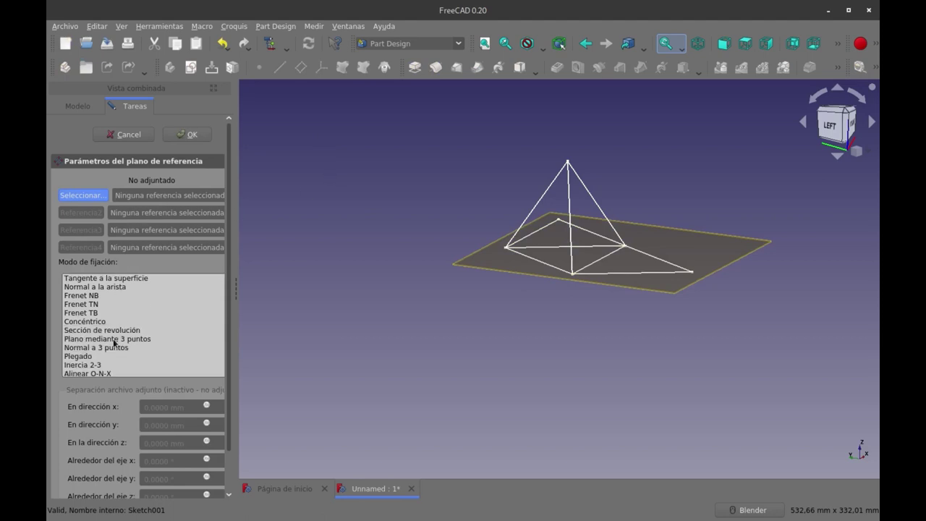
pyautogui.click(113, 340)
pyautogui.scroll(3, 568, 151)
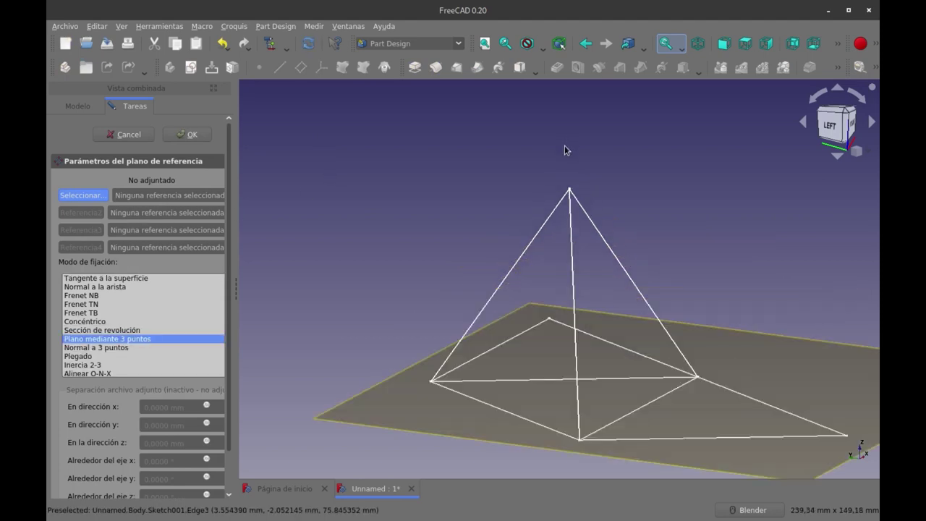
pyautogui.click(570, 191)
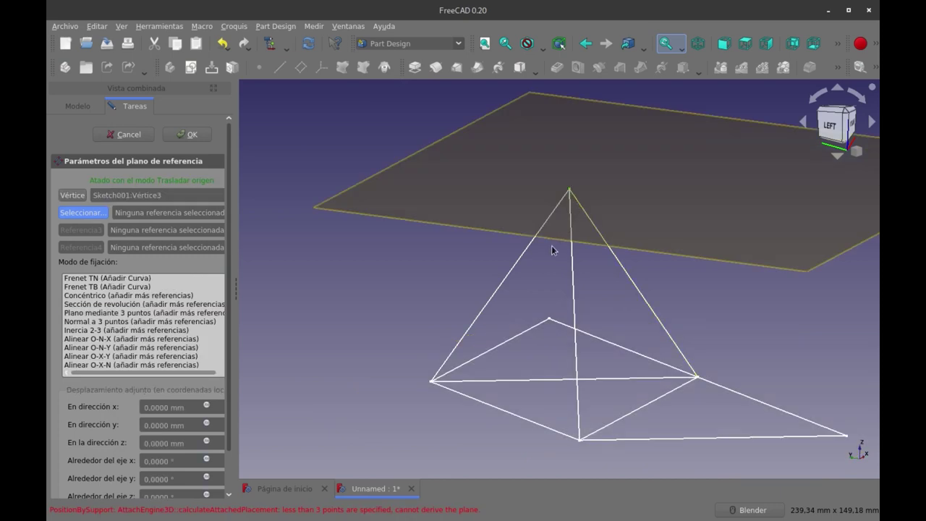
pyautogui.click(430, 381)
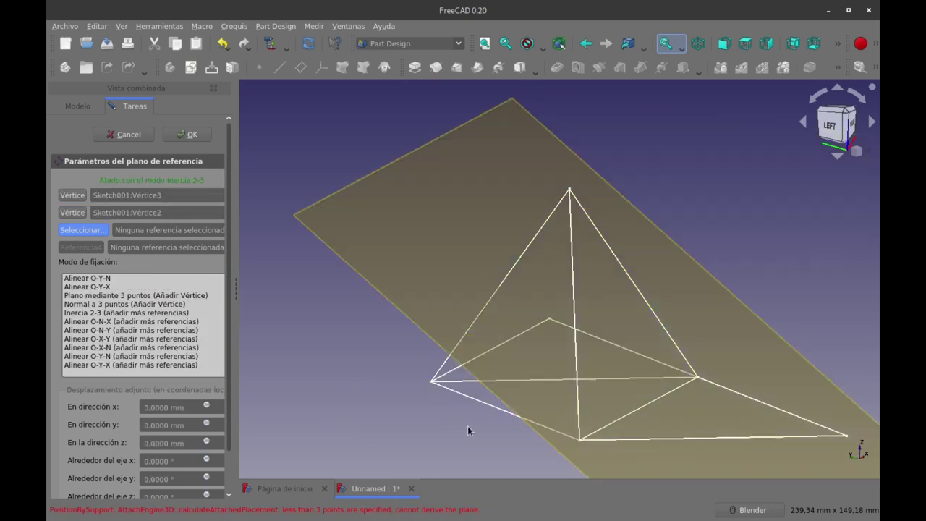
pyautogui.click(580, 442)
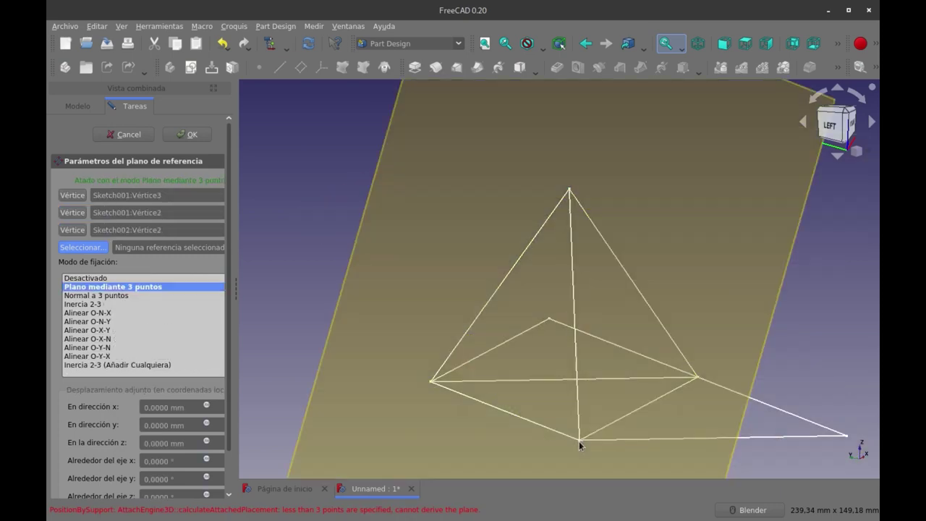
pyautogui.click(187, 132)
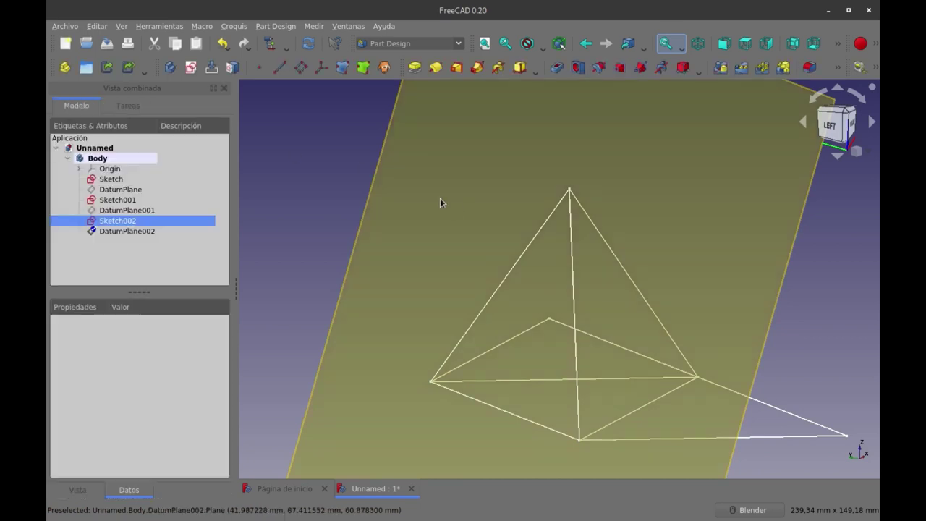
pyautogui.click(374, 168)
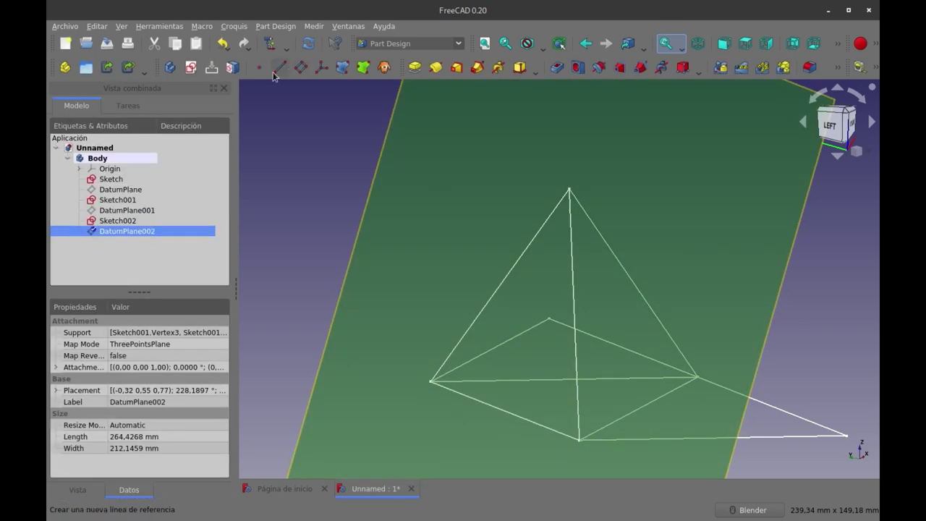
# - Sketch on DatumPlane002, link the base edge, and draw a triangle from the origin to the base corner
pyautogui.click(191, 67)
pyautogui.scroll(-5, 398, 206)
pyautogui.scroll(5, 601, 210)
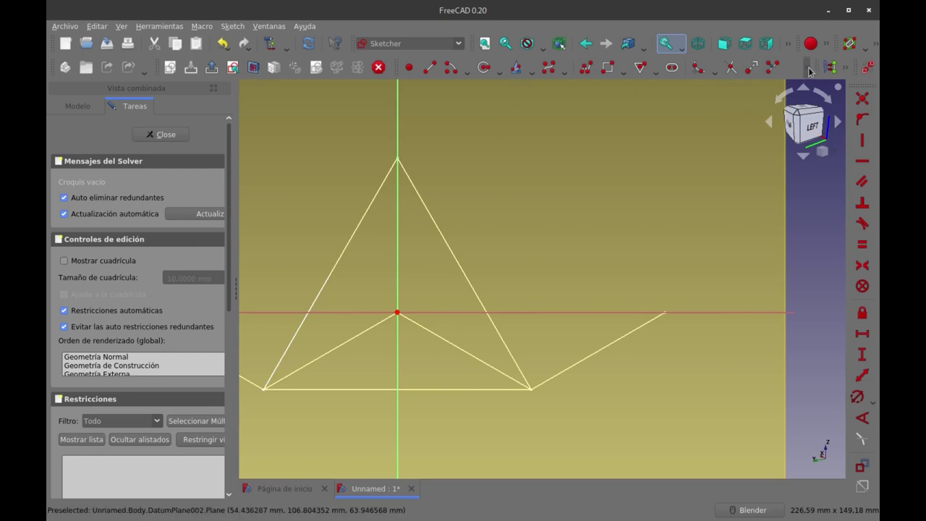
pyautogui.moveTo(808, 67)
pyautogui.mouseDown()
pyautogui.moveTo(796, 78)
pyautogui.moveTo(415, 93)
pyautogui.mouseUp()
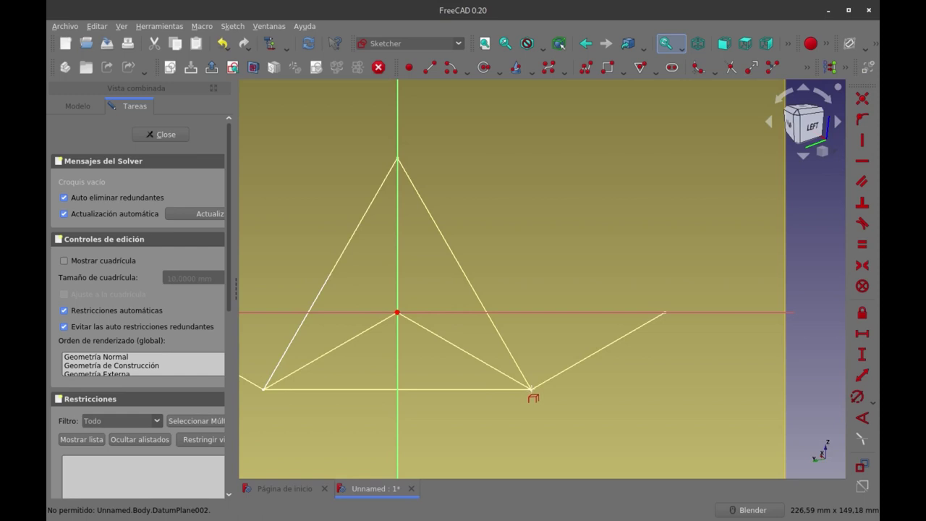
pyautogui.click(539, 388)
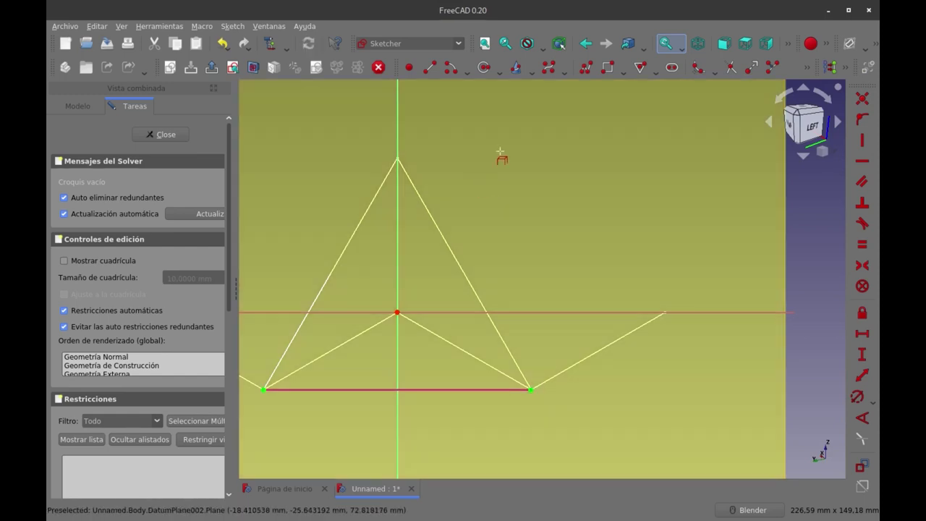
pyautogui.click(638, 69)
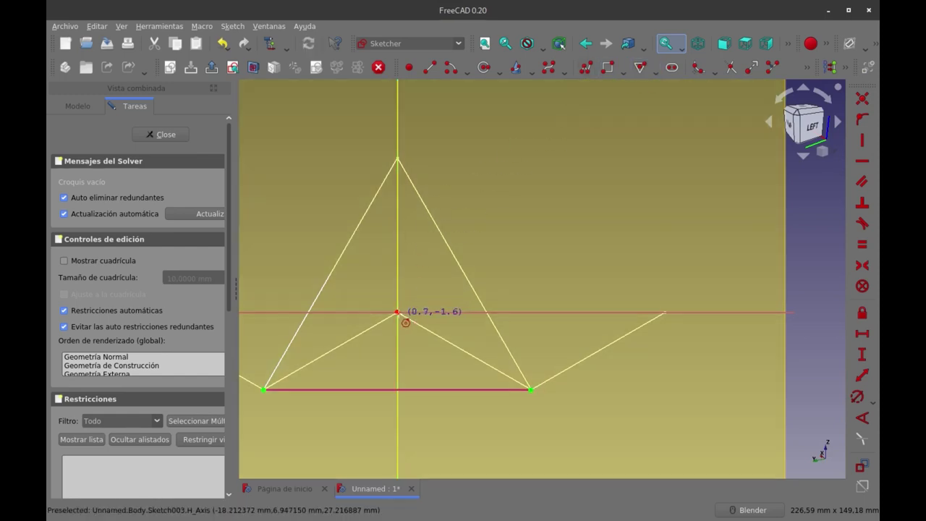
pyautogui.click(398, 312)
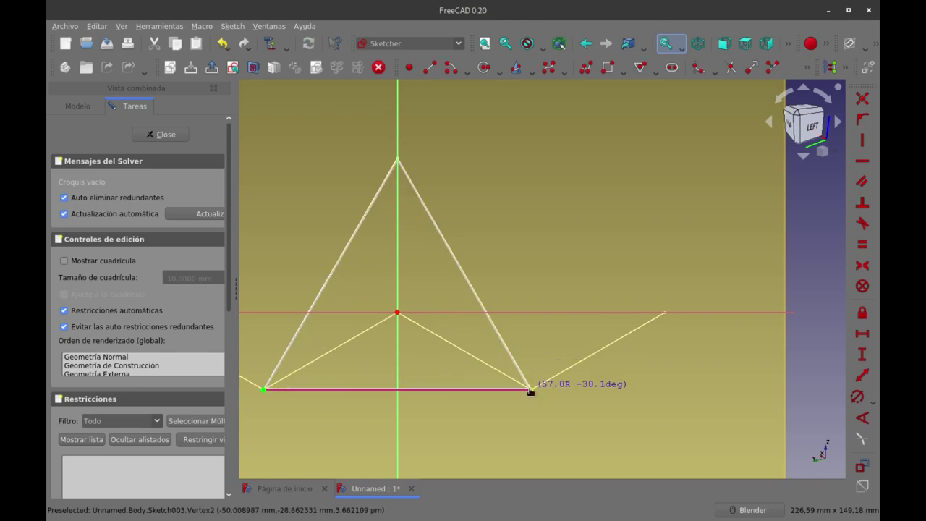
pyautogui.click(531, 389)
# - Close the sketch and hide DatumPlane002 and the base Sketch, leaving only the wireframe tetrahedron
pyautogui.click(161, 134)
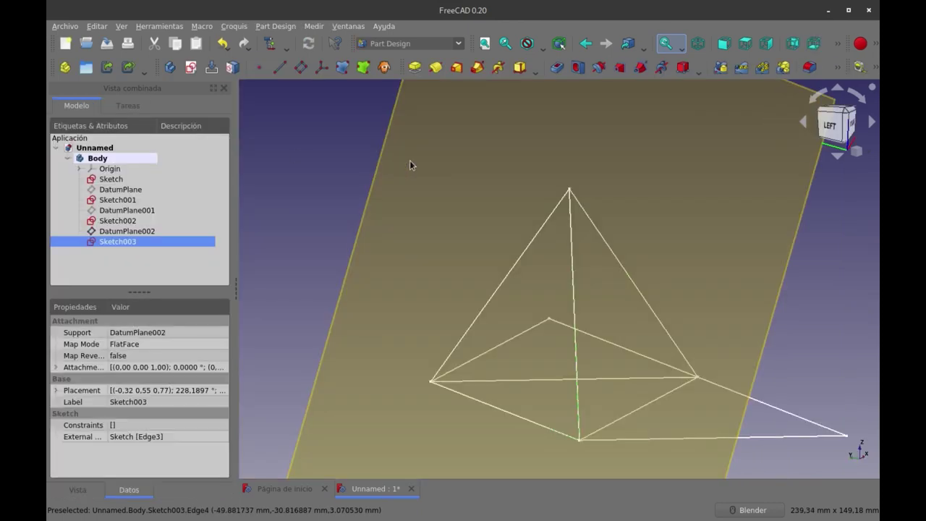
pyautogui.click(126, 231)
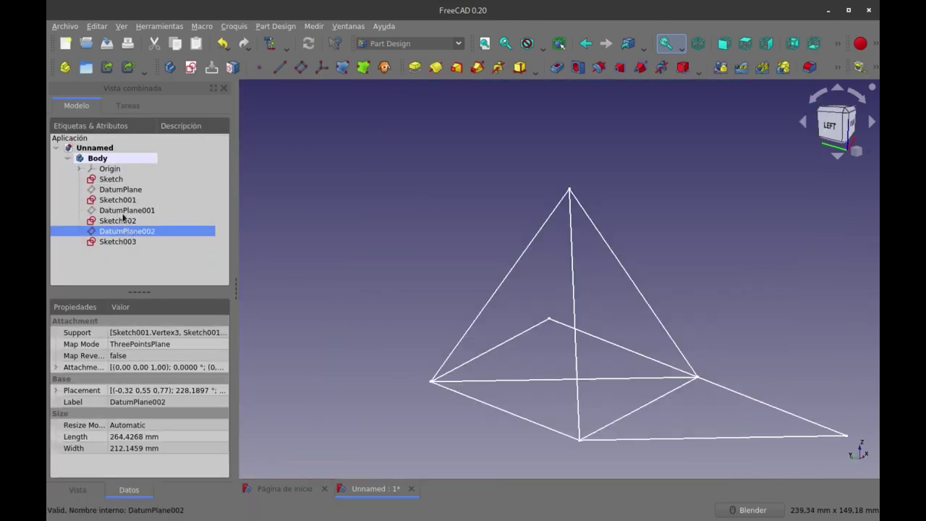
pyautogui.click(111, 179)
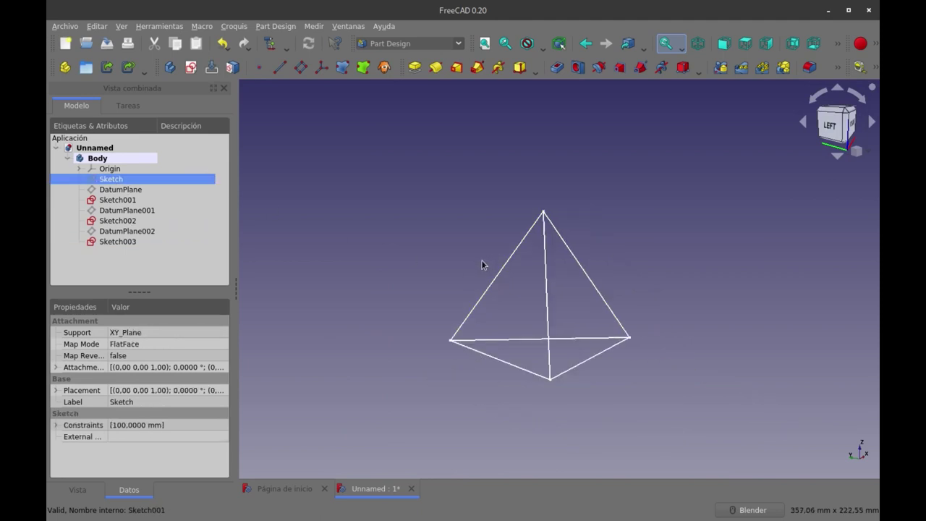
pyautogui.moveTo(483, 263)
pyautogui.mouseDown(button='middle')
pyautogui.moveTo(620, 257)
pyautogui.moveTo(626, 172)
pyautogui.moveTo(513, 219)
pyautogui.moveTo(548, 300)
pyautogui.moveTo(658, 355)
pyautogui.moveTo(666, 350)
pyautogui.mouseUp(button='middle')
pyautogui.scroll(2, 658, 410)
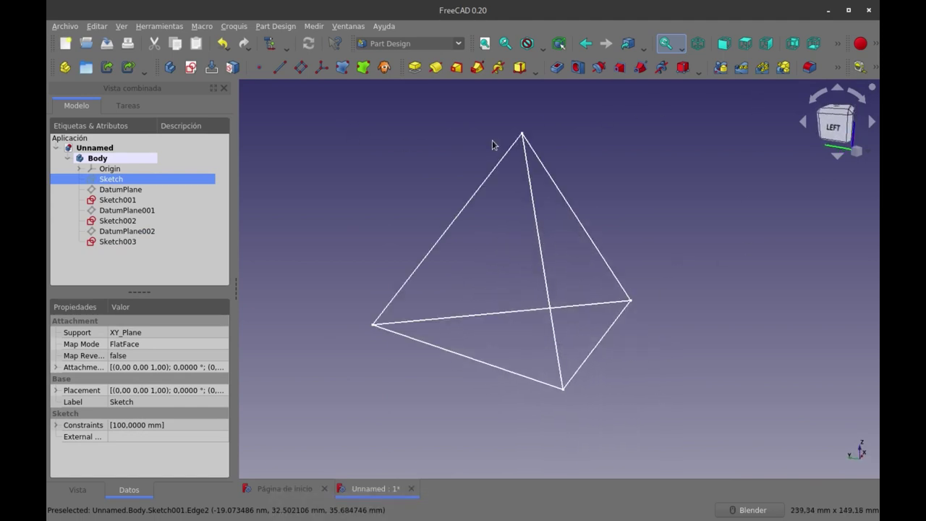
# - Measure from the apex to a base corner, reading 100 mm (81,6497 mm and 57,7350 mm components)
pyautogui.click(557, 67)
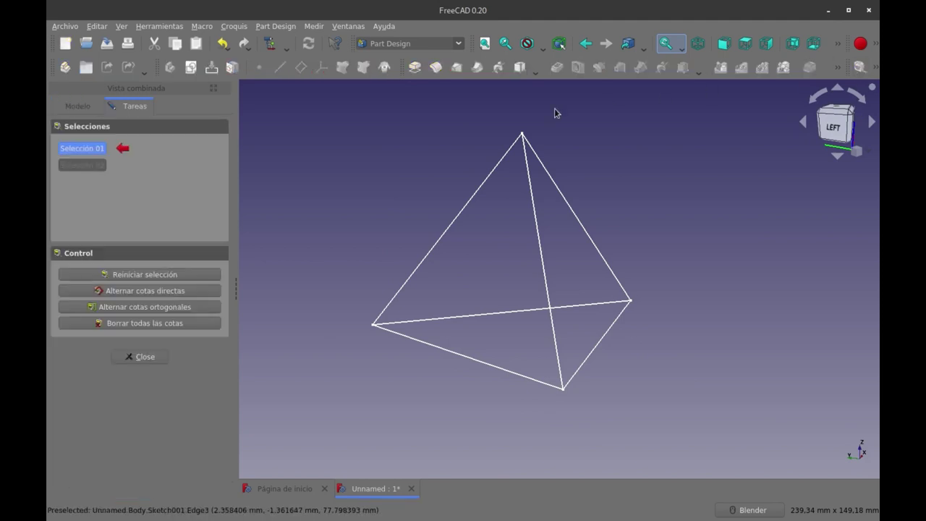
pyautogui.click(523, 136)
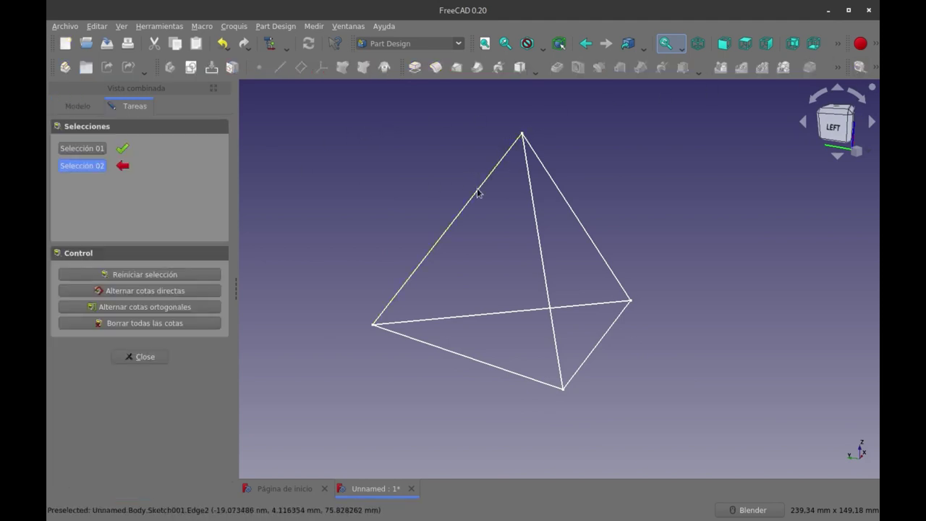
pyautogui.click(372, 327)
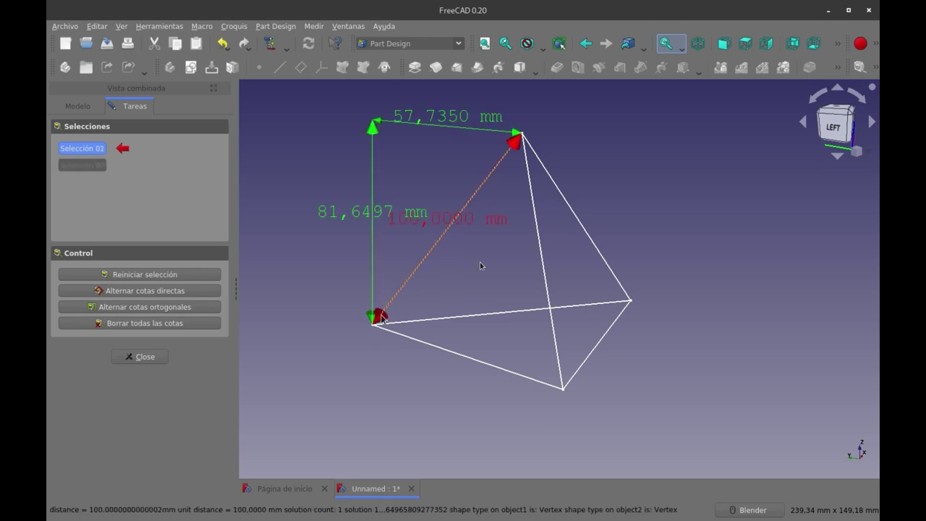